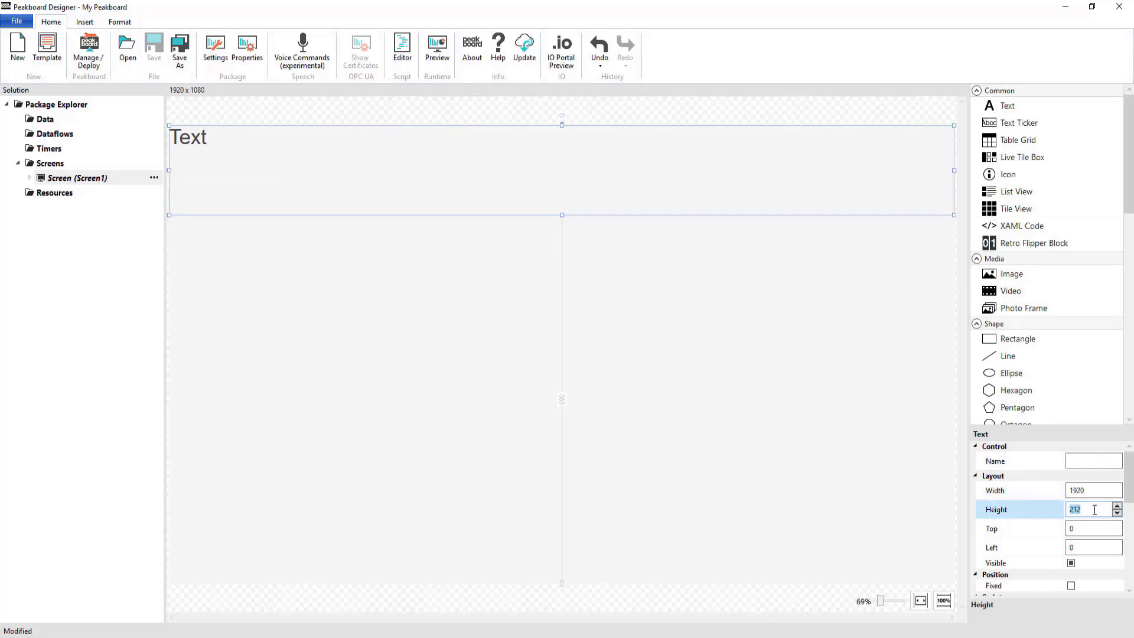
- Set the header text box's height to 167 and its text to "Small Parts Consignment"
text(167)
click(794, 566)
double_click(569, 149)
text(Small Parts Consignment)
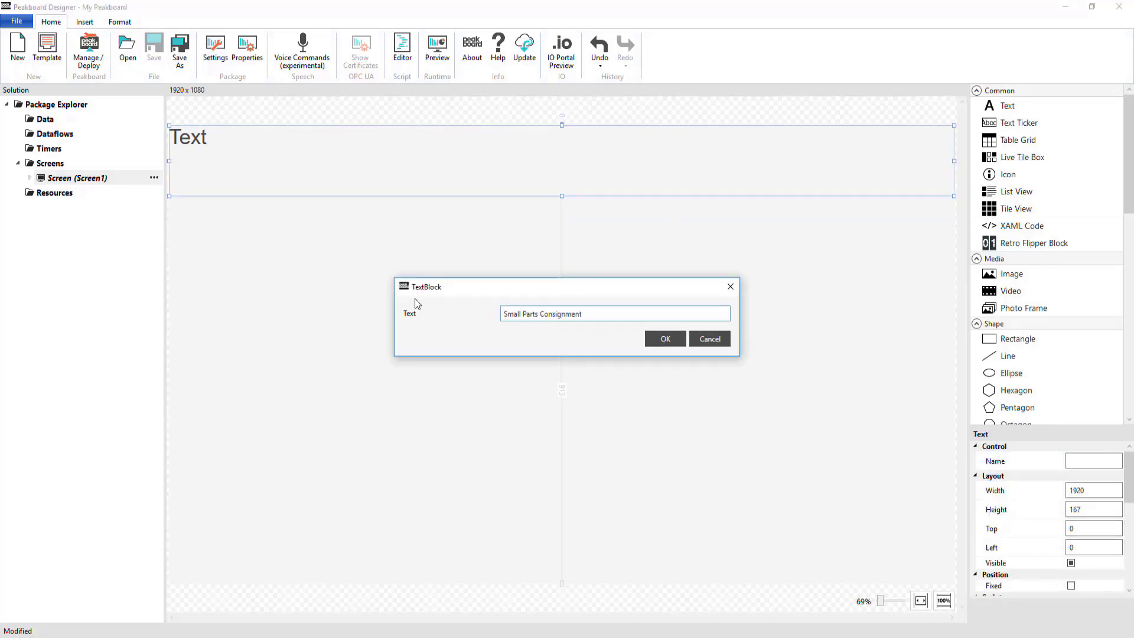
key(Return)
- Apply the white header font to the title, center it horizontally and vertically, and give it a dark gray background
scroll(1079, 520, down, 5)
scroll(1080, 520, up, 2)
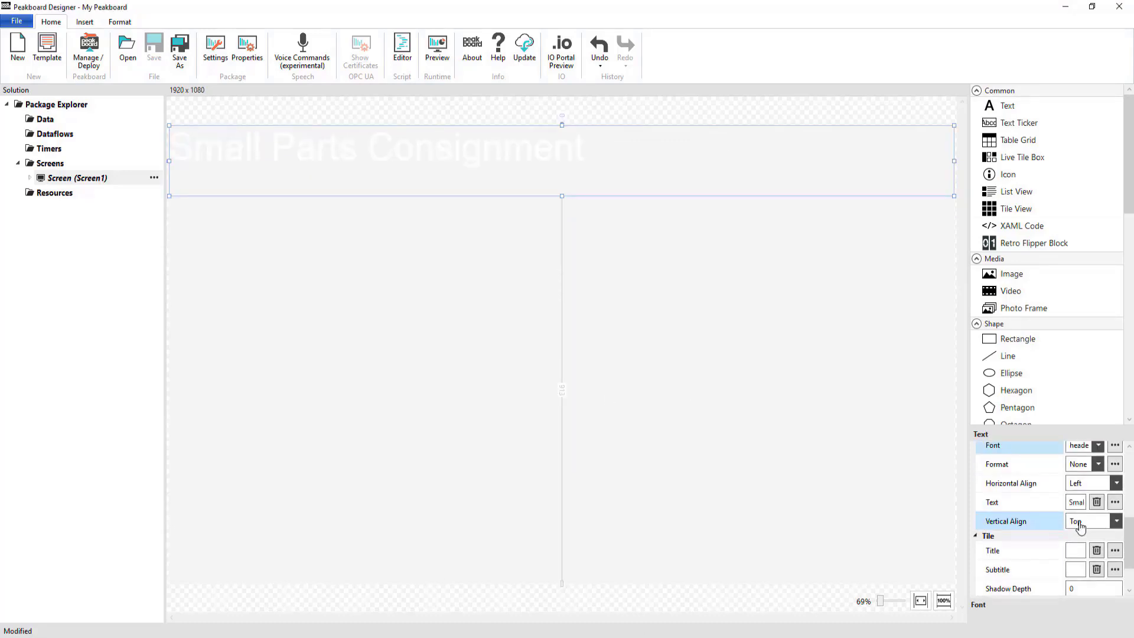
click(1083, 481)
click(1083, 512)
click(1086, 520)
click(1085, 551)
scroll(1086, 554, down, 2)
click(1088, 558)
click(980, 407)
- Add a rectangle to the screen below the title and give it a white background
drag(1017, 339, 264, 305)
scroll(1081, 476, down, 7)
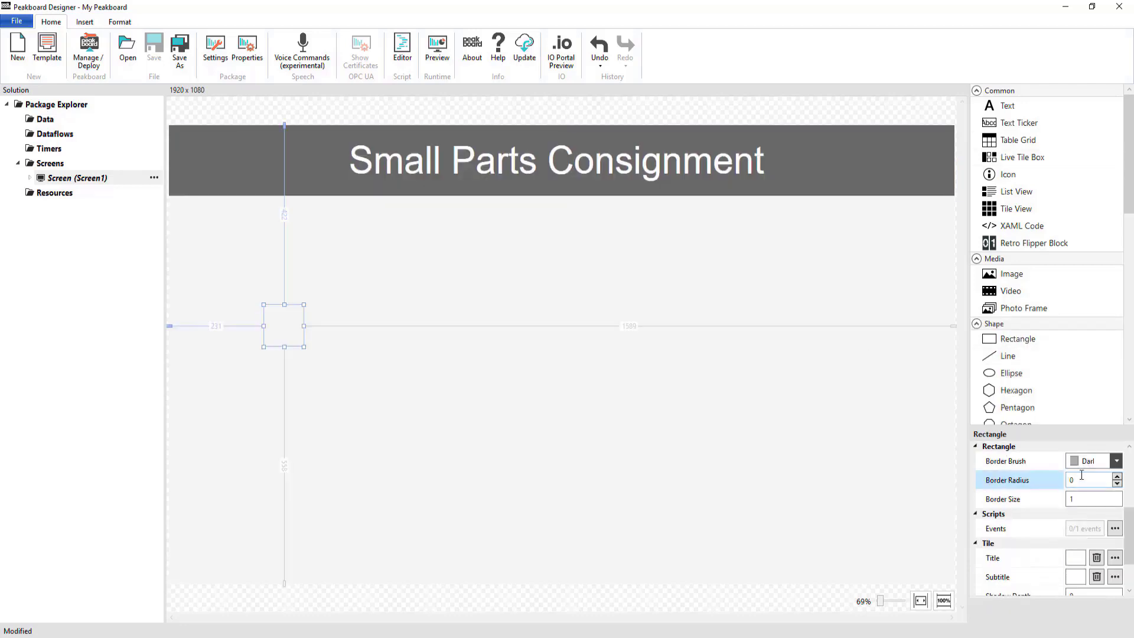
click(1115, 557)
click(1057, 596)
- Set the white rectangle's width to 394, height to 480, top to 377 and left to 62
scroll(1083, 532, up, 7)
double_click(1089, 491)
text(394)
key(Tab)
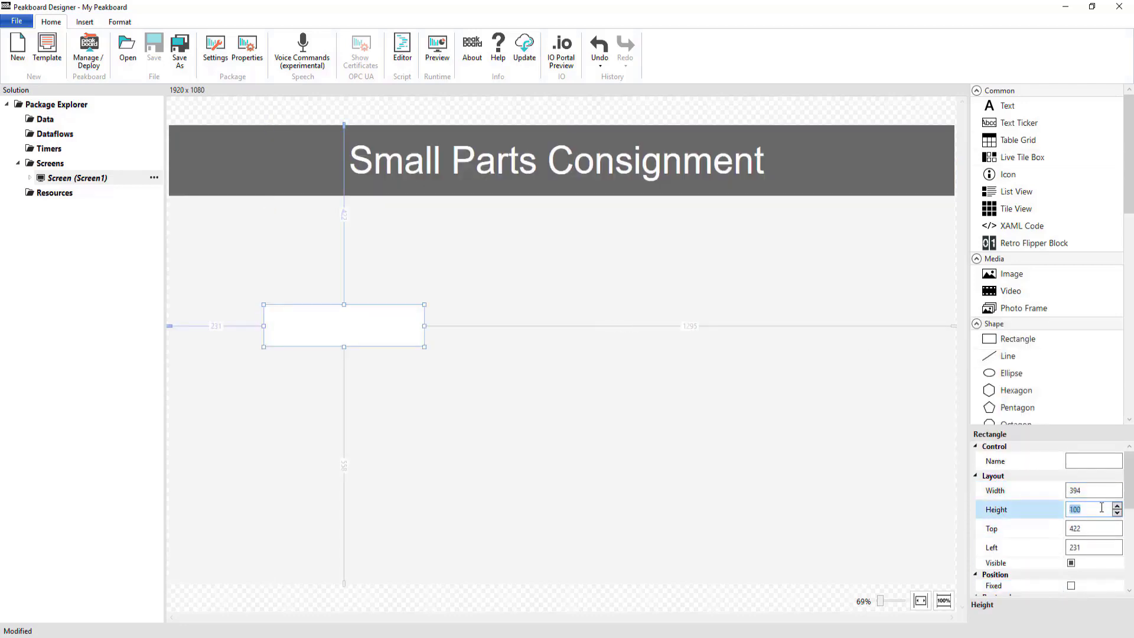
text(480)
key(Tab)
text(377)
key(Tab)
text(62)
scroll(1101, 507, down, 10)
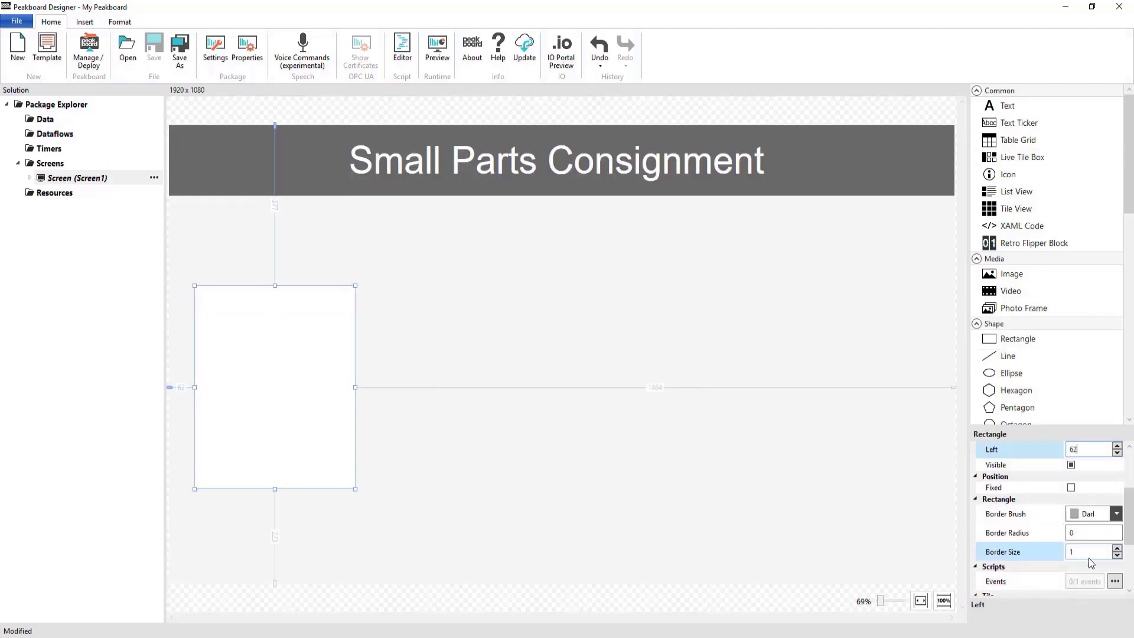
- Add a text control along the rectangle's upper edge, 394 wide and 60 high, reading "SL 01"
drag(1007, 105, 352, 308)
drag(274, 327, 277, 311)
scroll(1090, 482, up, 2)
click(1116, 507)
double_click(333, 307)
text(SL 01)
key(Return)
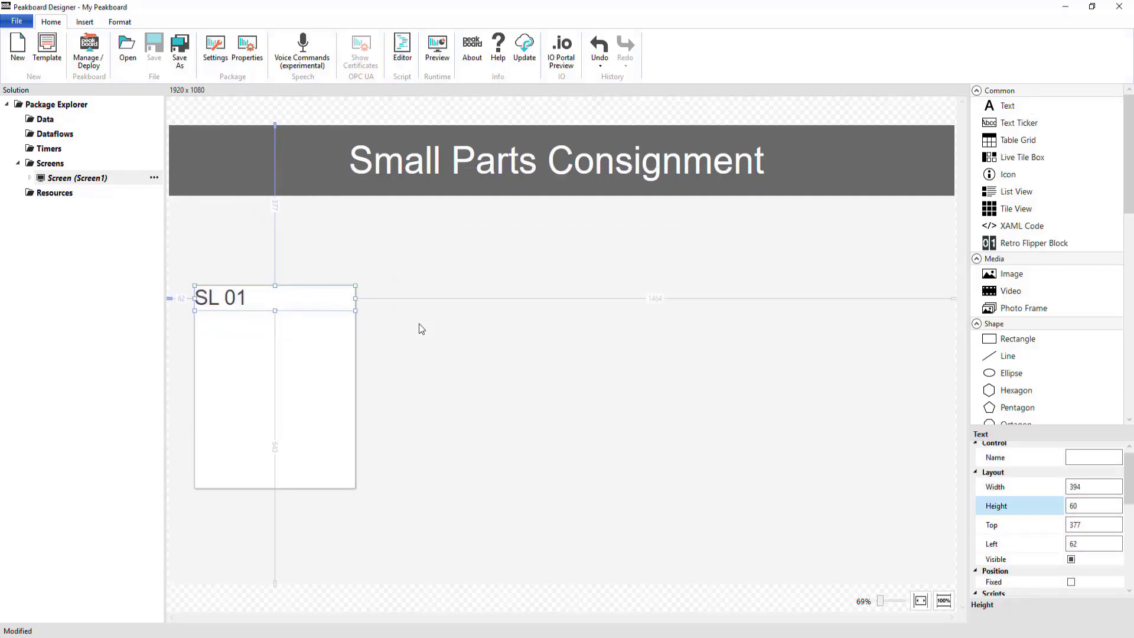
- Style the SL 01 label with the header font, centered horizontally and vertically, on a DarkGray background
scroll(1080, 522, down, 3)
click(1094, 529)
click(1086, 554)
click(1094, 567)
click(1085, 592)
scroll(1089, 487, down, 10)
click(984, 360)
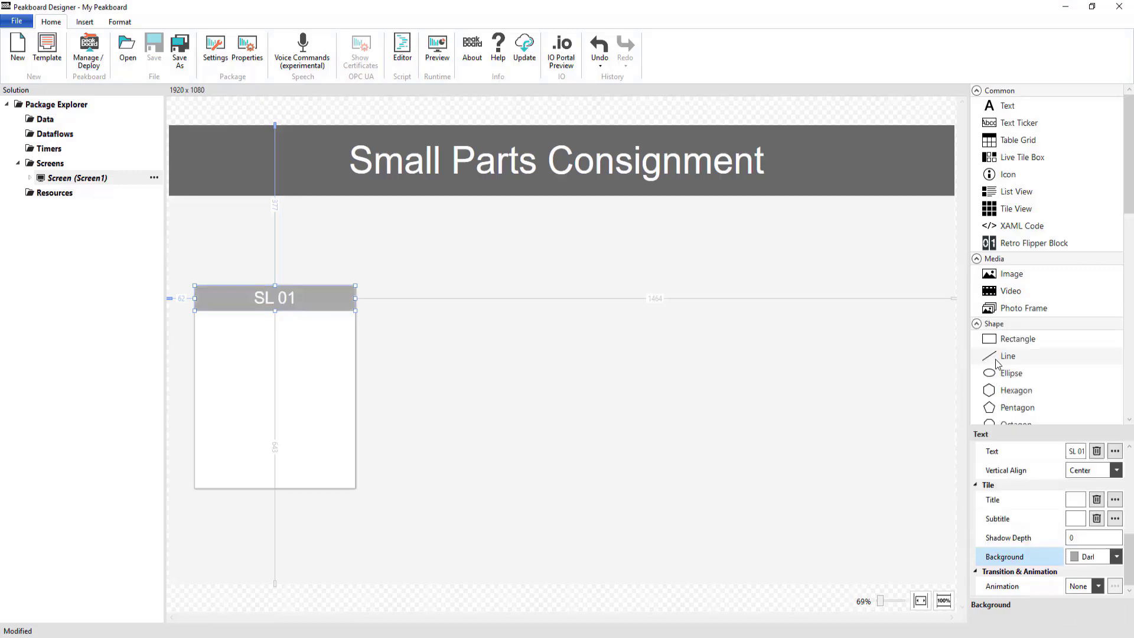
- Add a text control below the SL 01 label with width 394, height 68 and top 496
click(723, 381)
drag(1007, 105, 194, 339)
click(1096, 491)
drag(336, 339, 355, 340)
click(1100, 506)
text(68)
click(1110, 526)
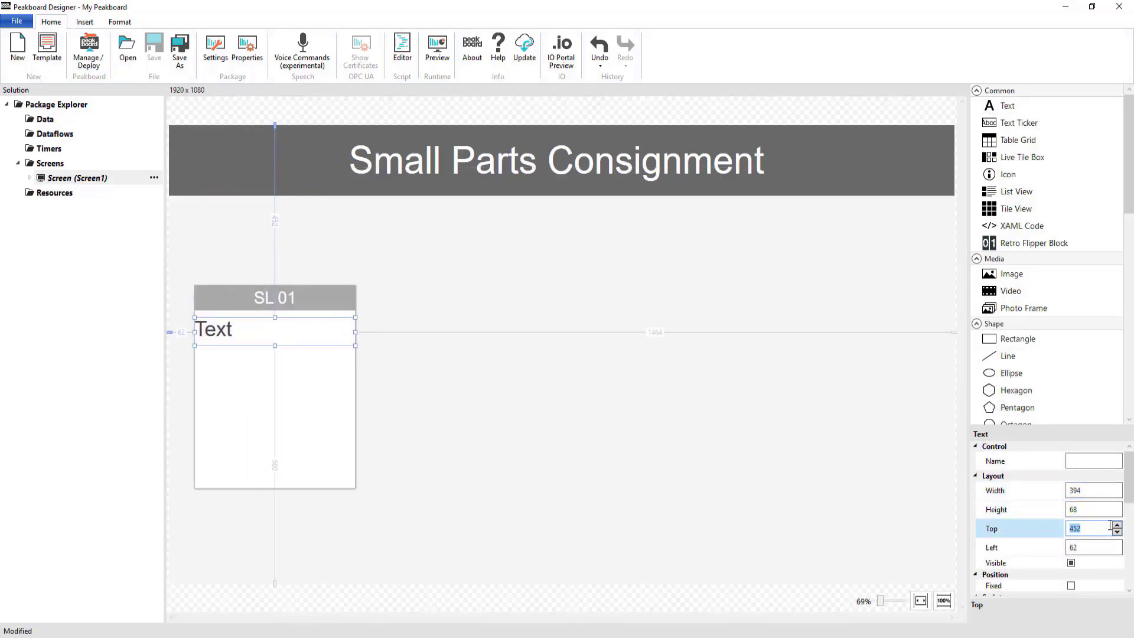
text(496)
- Center the new text control's content horizontally and vertically
scroll(1107, 527, down, 5)
click(1083, 533)
click(1092, 570)
click(1089, 596)
- Add a text control reading "Due today" beneath the card's centered text and size it to the card's width
drag(1007, 106, 301, 378)
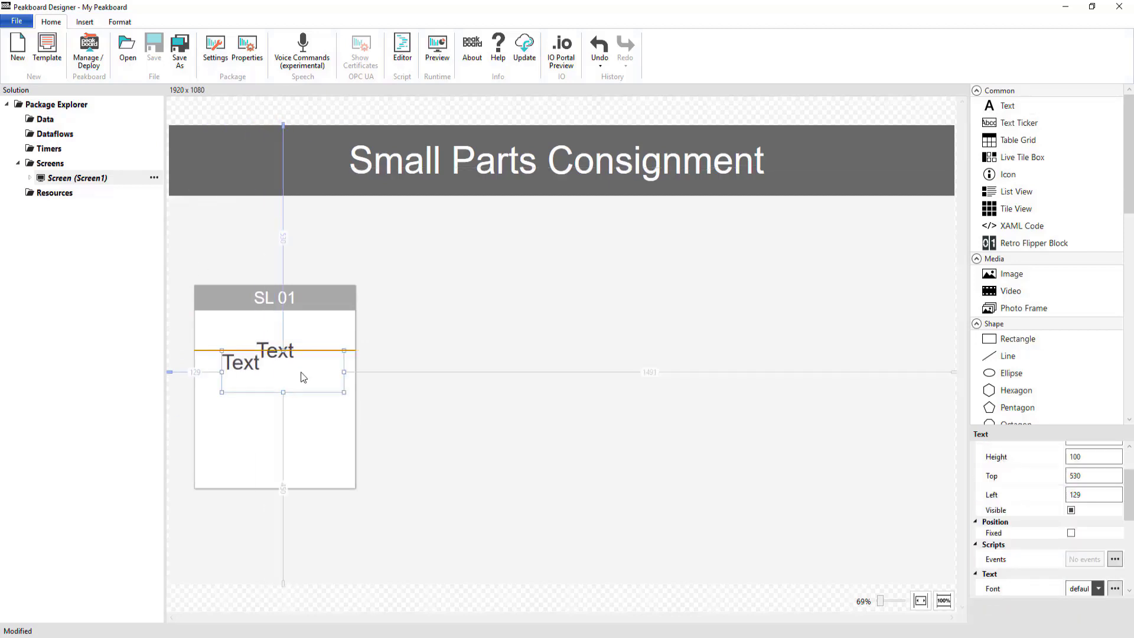
double_click(301, 389)
text(Due today)
click(665, 338)
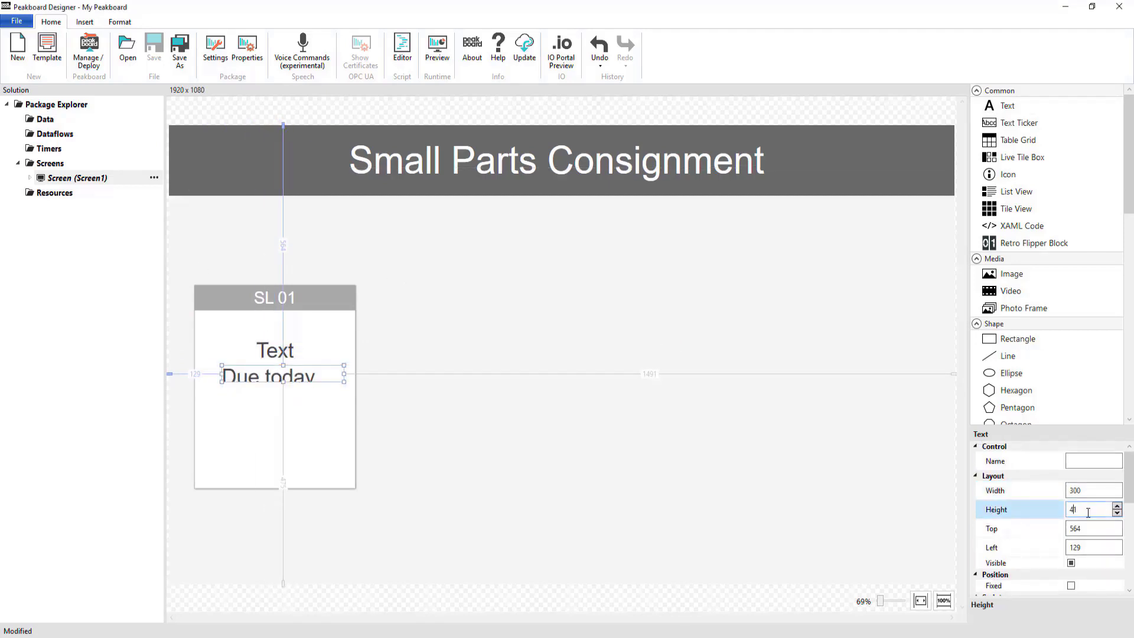
scroll(1039, 514, down, 5)
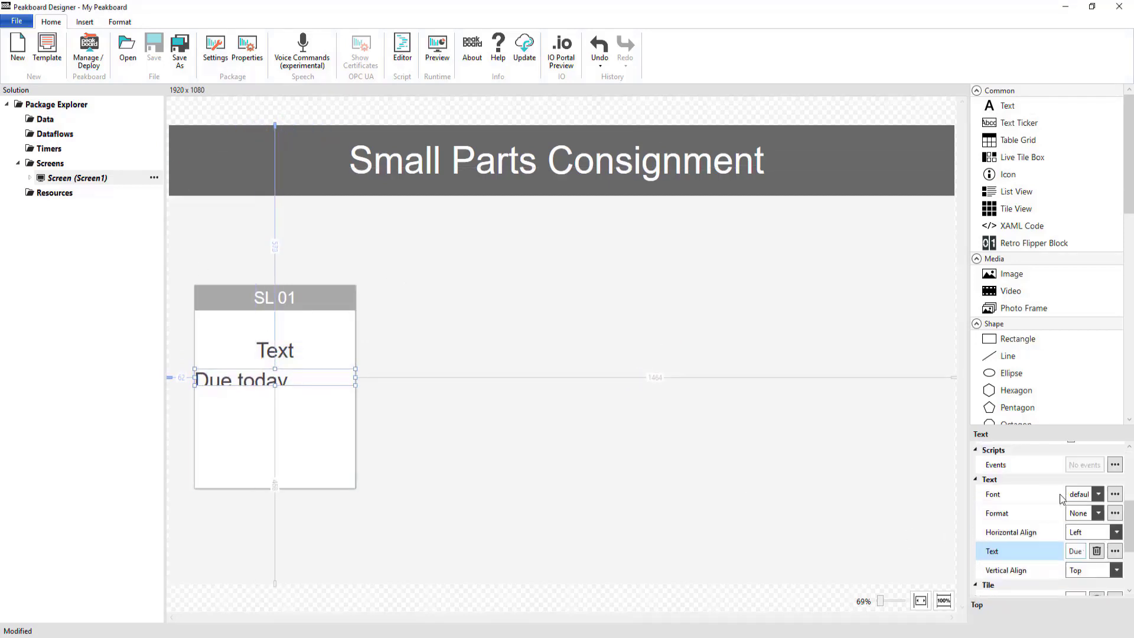
- Give the "Due today" label the small font and center it horizontally and vertically
click(1082, 493)
click(1073, 524)
click(1083, 533)
click(1083, 562)
click(1083, 571)
click(1082, 599)
click(824, 501)
- Add a linear gauge to the SL 01 card with the transparent value font and the New layout
scroll(1000, 321, down, 11)
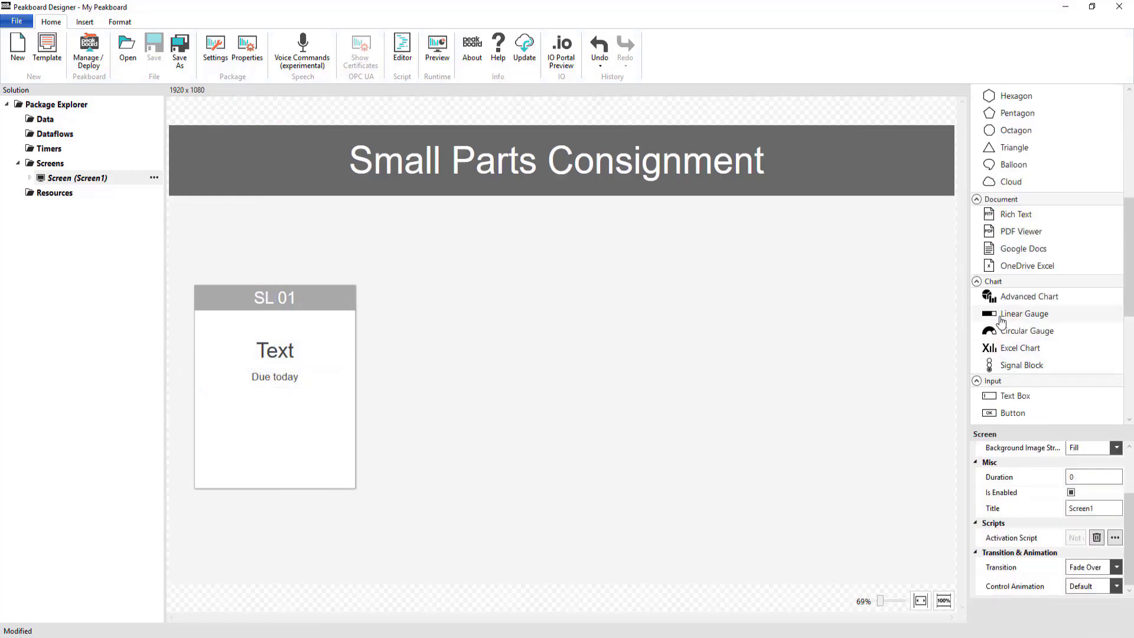
drag(1015, 285, 242, 417)
scroll(1090, 509, up, 2)
click(1092, 510)
click(1084, 622)
click(1098, 539)
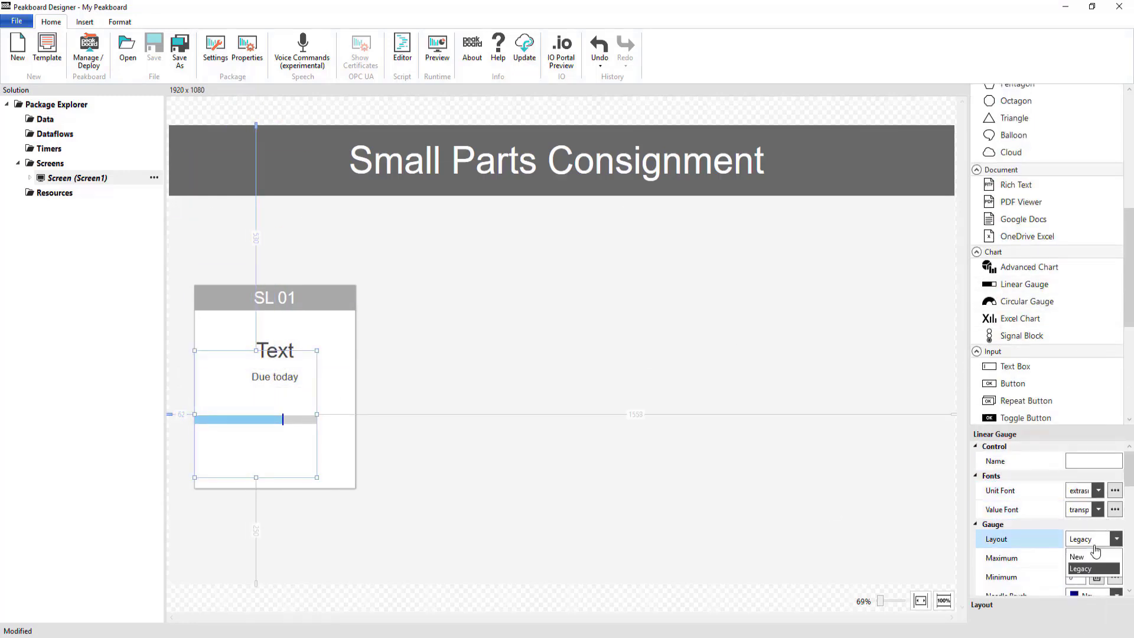
click(1093, 555)
- Make the linear gauge's needle brush transparent
scroll(1090, 571, down, 2)
click(1090, 548)
click(959, 499)
click(1090, 567)
click(1091, 581)
scroll(1091, 583, down, 2)
- Set the gauge's scale brush to Tomato and its trail brush to LightGreen
click(1091, 539)
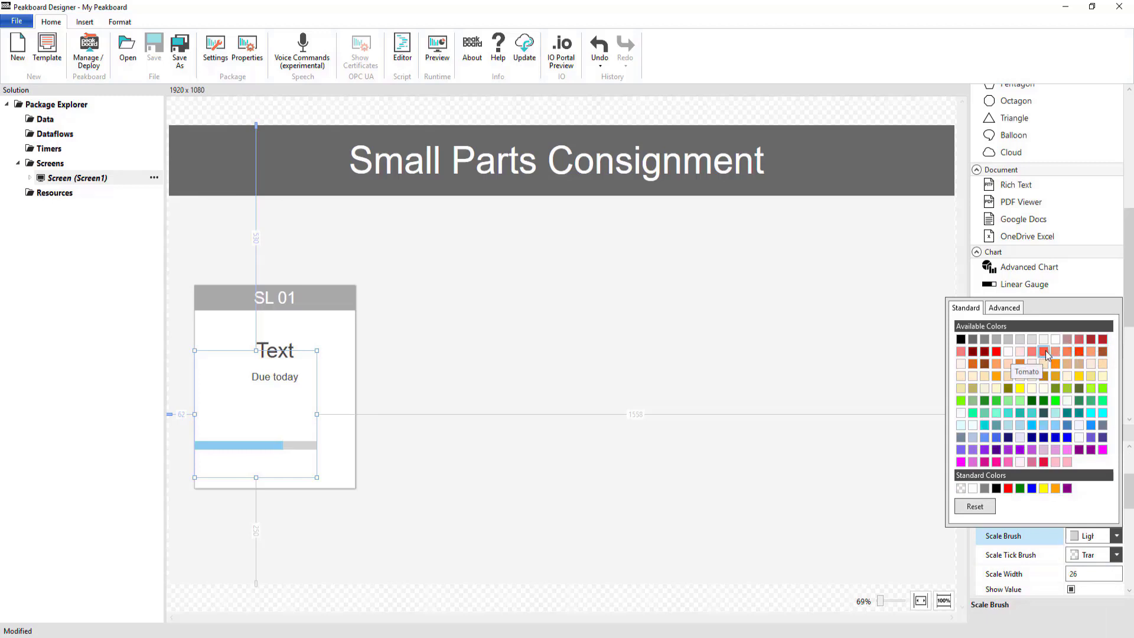
click(1016, 357)
scroll(1098, 562, down, 2)
click(1098, 558)
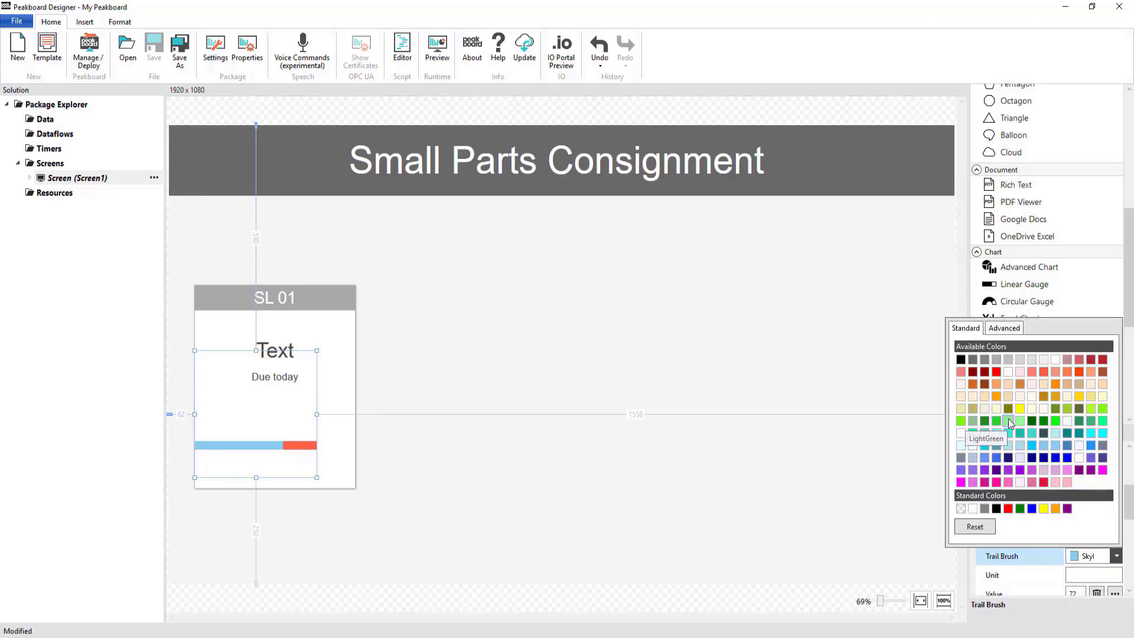
click(996, 438)
- Set the gauge's width to 372, height to 94 and top to 612
scroll(1070, 559, down, 5)
mouse_move(317, 415)
mouse_down()
mouse_move(354, 415)
mouse_move(324, 413)
mouse_up()
double_click(1096, 513)
text(94)
key(Tab)
text(612)
double_click(1075, 495)
text(372)
- Add a text control below the gauge's left end with width 123, height 47 and top 735
click(120, 22)
scroll(1008, 236, up, 5)
drag(1007, 106, 333, 455)
scroll(1070, 515, up, 2)
double_click(1095, 491)
text(123)
key(Tab)
text(47)
key(Tab)
text(735)
scroll(1095, 502, down, 4)
- Duplicate the text control below the gauge's right end and align its content to the right
key(ctrl+c)
key(ctrl+v)
scroll(1078, 550, down, 3)
click(1079, 550)
click(1079, 585)
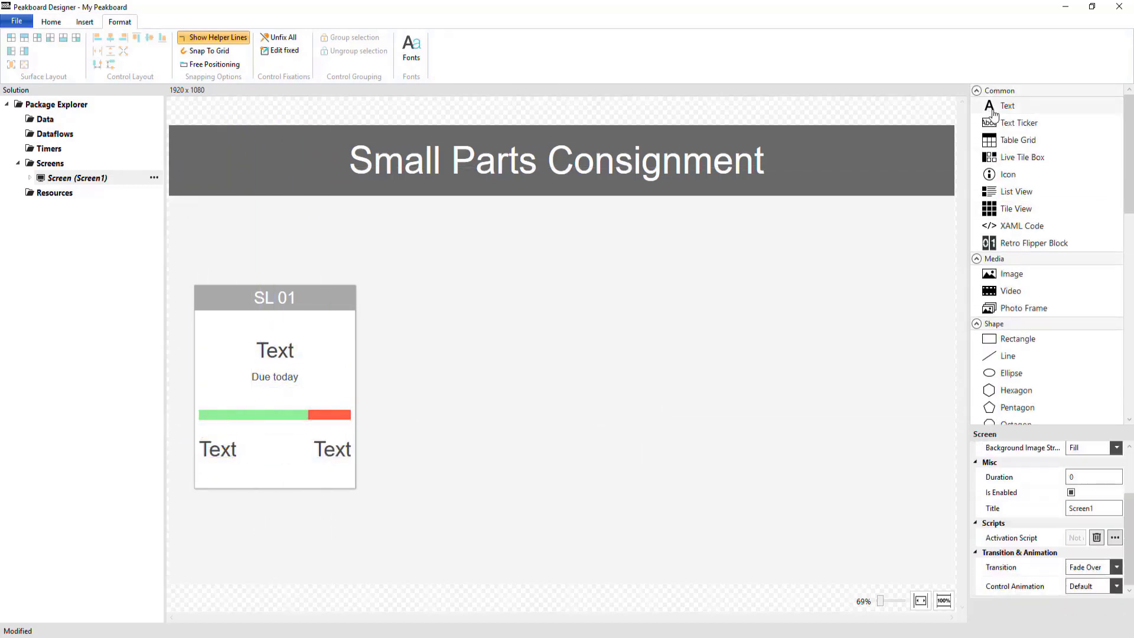
- Add a text control about 186 wide under the card's lower-left text, reading "Completed" in the small font
drag(990, 108, 254, 502)
drag(253, 502, 239, 490)
drag(322, 485, 237, 489)
double_click(233, 477)
drag(532, 313, 398, 319)
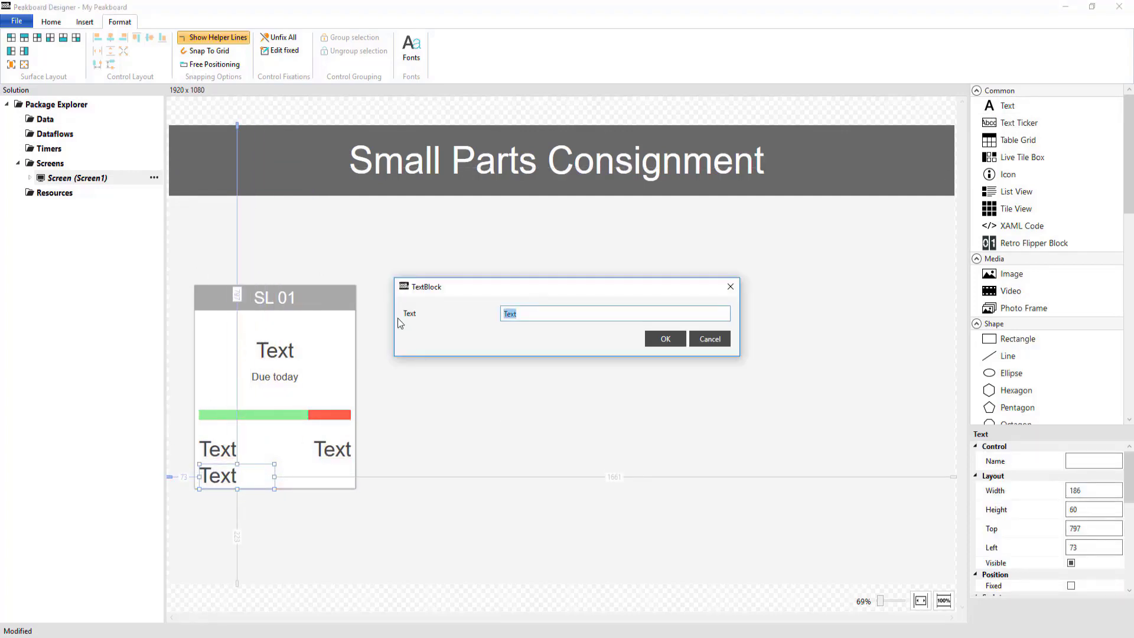
text(Completed)
key(Return)
scroll(1080, 513, down, 4)
click(1084, 494)
click(1078, 524)
- Duplicate the "Completed" label under the lower-right text, change the copy to "Open" and align it right
drag(237, 489, 317, 471)
key(ctrl+c)
key(ctrl+v)
double_click(317, 471)
drag(544, 313, 385, 319)
text(Open)
key(Return)
click(1086, 483)
click(1079, 519)
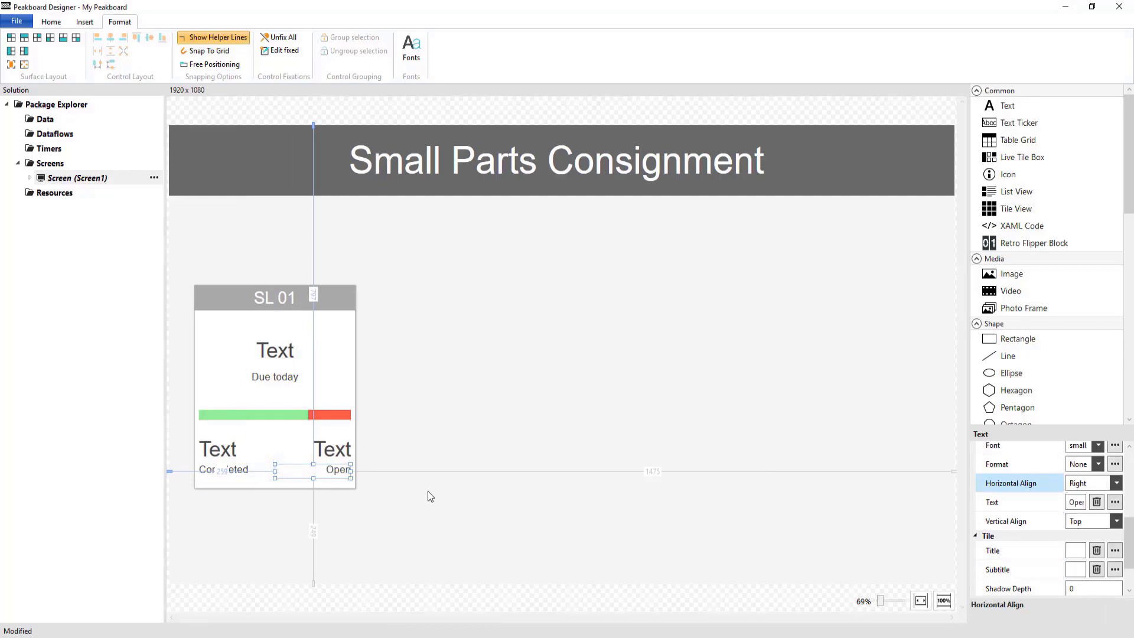
- Copy the whole SL 01 card and place the duplicate to its right
click(428, 489)
drag(184, 258, 407, 506)
key(ctrl+c)
key(ctrl+v)
drag(299, 303, 464, 297)
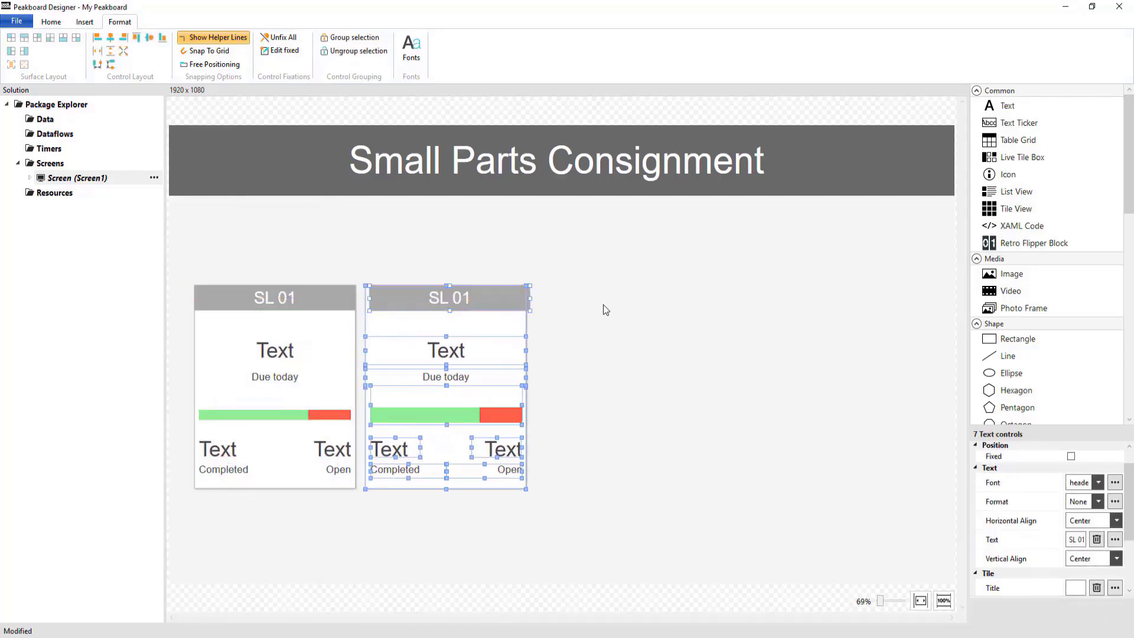
- Change the duplicated card's header text to "SL 02"
click(603, 308)
click(501, 296)
double_click(501, 296)
click(554, 316)
key(BackSpace)
text(2)
key(Return)
- Select all controls of the SL 02 card and shift them right to widen the gap to SL 01
drag(361, 215, 561, 508)
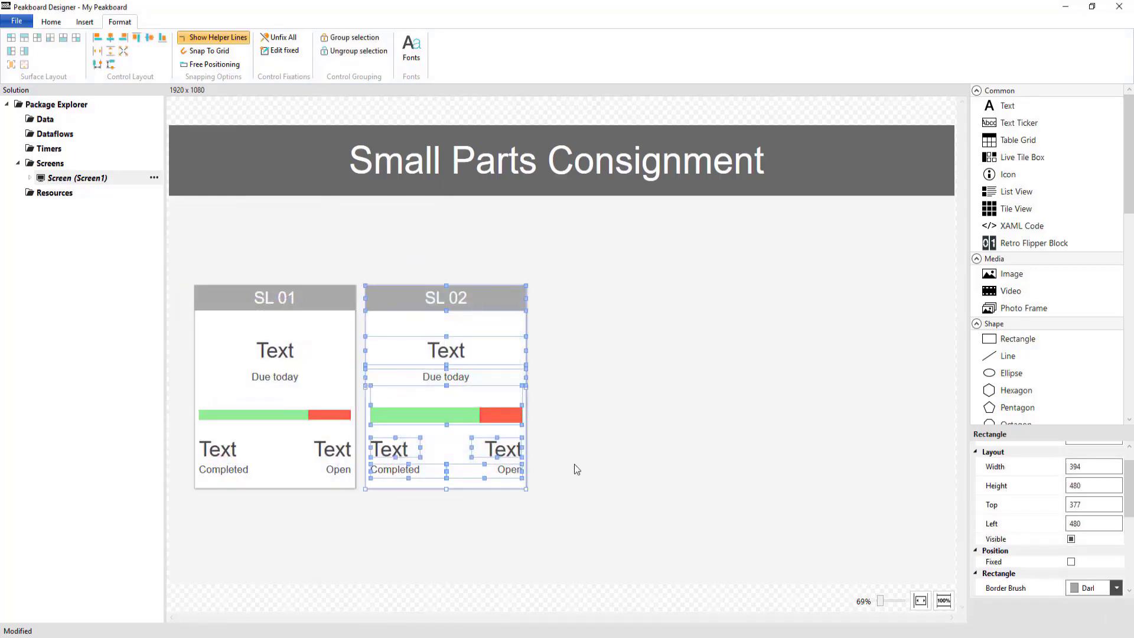
key(Right)
key(Right)
key(Right)
key(Right)
key(Right)
key(Right)
key(Right)
key(Right)
key(Right)
key(Right)
key(Right)
key(Right)
key(Right)
key(Right)
key(Right)
key(Right)
key(Right)
key(Right)
key(Right)
key(Right)
key(Right)
key(Right)
key(Right)
key(Right)
key(Right)
key(Right)
key(Right)
key(Right)
key(Right)
key(Right)
key(Right)
key(Right)
key(Right)
key(Right)
key(Right)
key(Right)
key(Right)
key(Right)
key(Right)
key(Right)
- Paste another copy of the card to the right of SL 02, with its rectangle's left edge at 998
key(ctrl+v)
drag(323, 307, 688, 304)
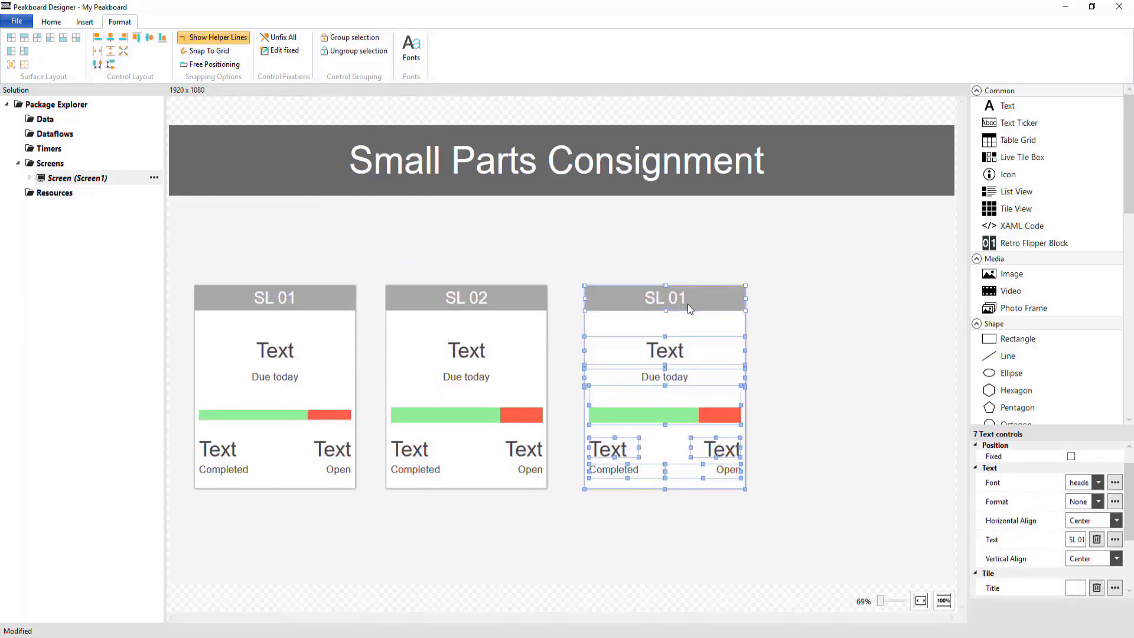
click(690, 304)
drag(615, 213, 734, 505)
key(Left)
key(Left)
key(Left)
key(Left)
key(Left)
key(Left)
key(Left)
key(Left)
key(Left)
key(Left)
key(Left)
key(Left)
key(Left)
key(Left)
key(Left)
key(Left)
key(Left)
click(751, 475)
click(595, 487)
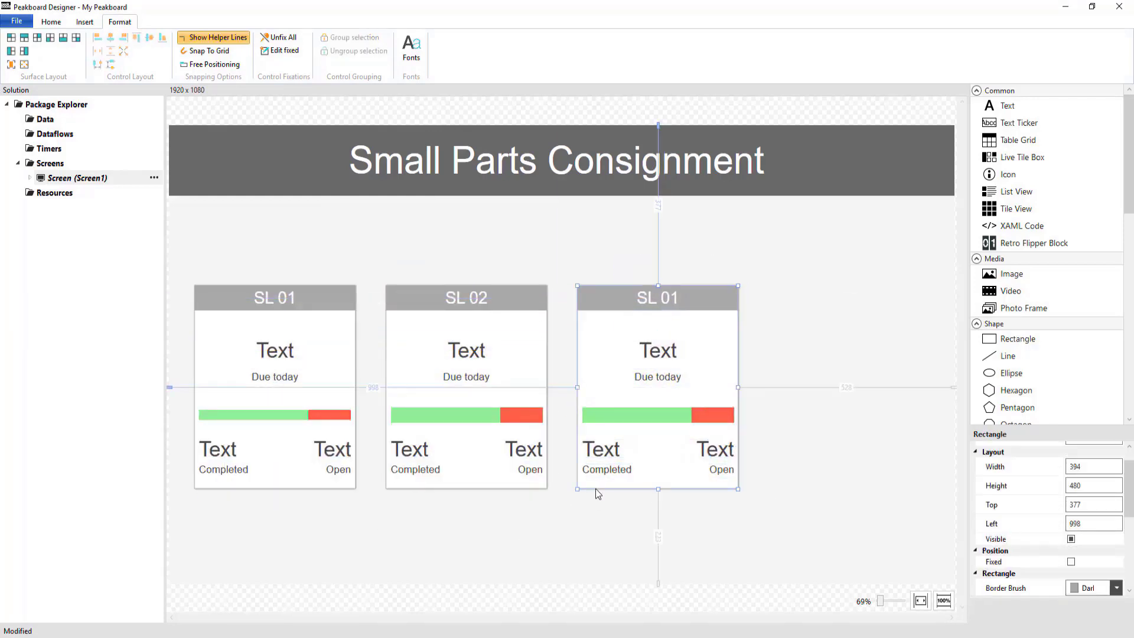
- Change the third card's header text to "PBL"
click(827, 429)
double_click(658, 296)
text(PBL)
key(Return)
- Paste a fourth copy of the card to the right of PBL and change its header text to "SG"
key(ctrl+v)
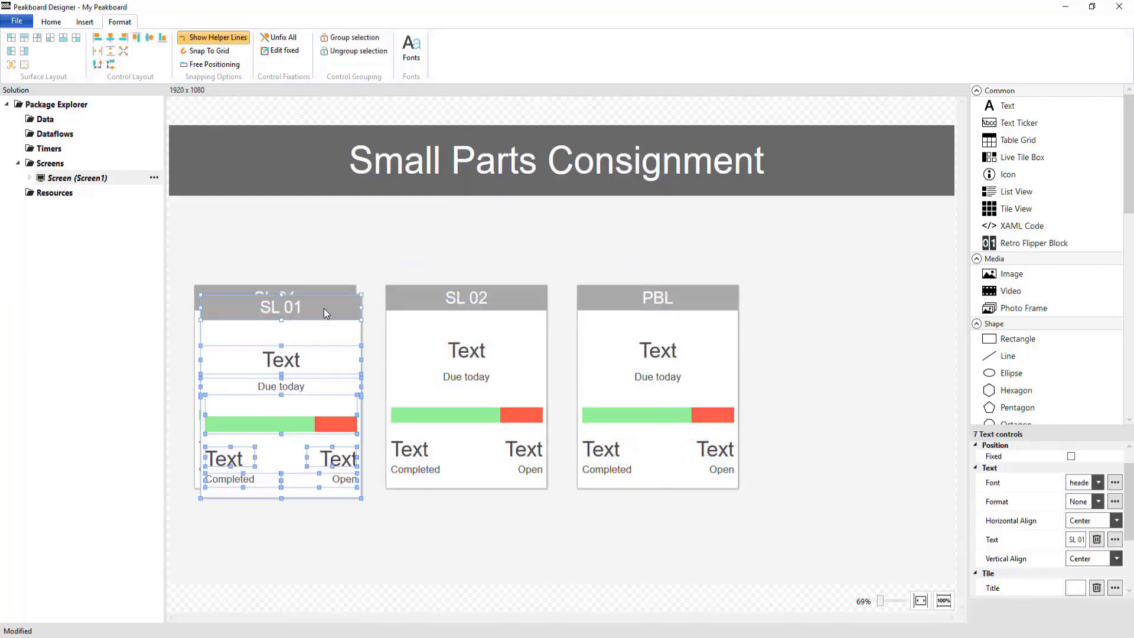
drag(312, 292, 901, 292)
double_click(892, 297)
text(SG)
key(Return)
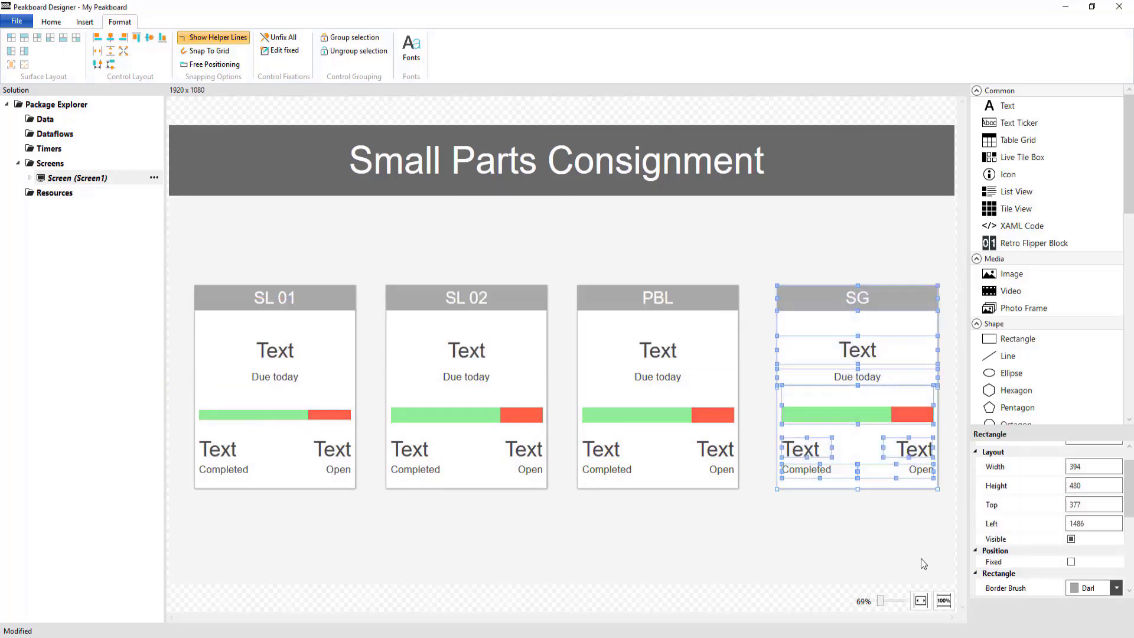
- Shift all controls of the SG card left so its gap to PBL matches the other card gaps
key(Left)
key(Left)
key(Left)
key(Left)
key(Left)
key(Left)
key(Left)
key(Left)
key(Left)
key(Left)
key(Left)
key(Left)
key(Left)
key(Left)
key(Left)
key(Left)
key(Left)
key(Left)
key(Left)
key(Left)
key(Left)
key(Left)
click(640, 558)
- Add a full-width footer rectangle along the screen's lower edge, with its upper edge at 1014
drag(1016, 339, 590, 519)
drag(591, 519, 954, 563)
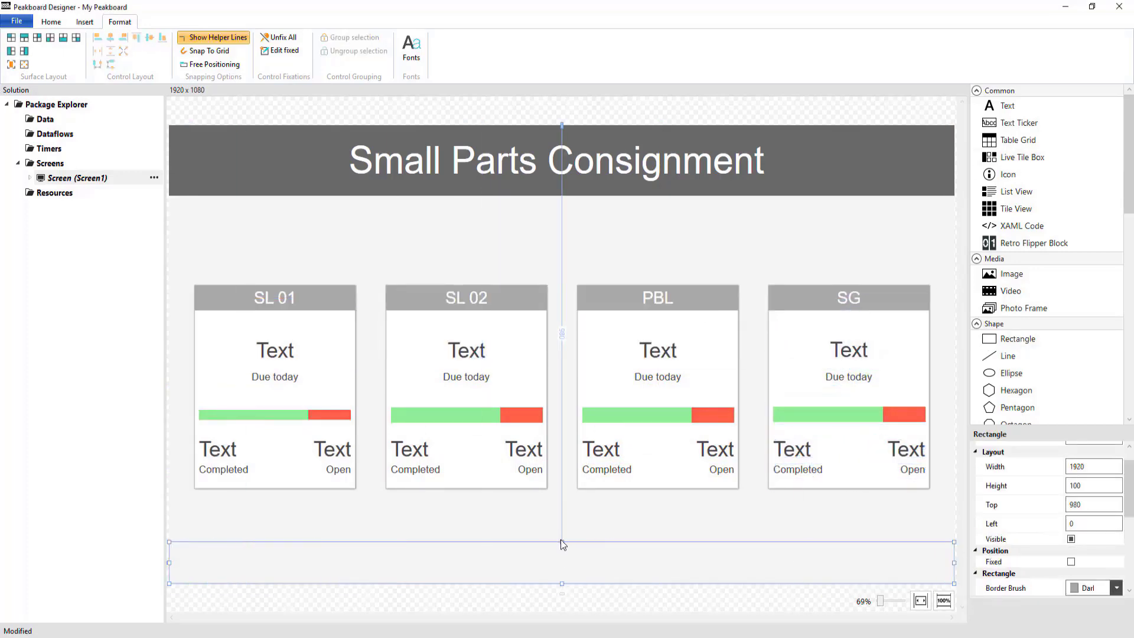
drag(562, 543, 563, 555)
- Set the footer rectangle's border brush and fill its background with dark grey
click(1116, 587)
click(974, 402)
scroll(1016, 532, down, 5)
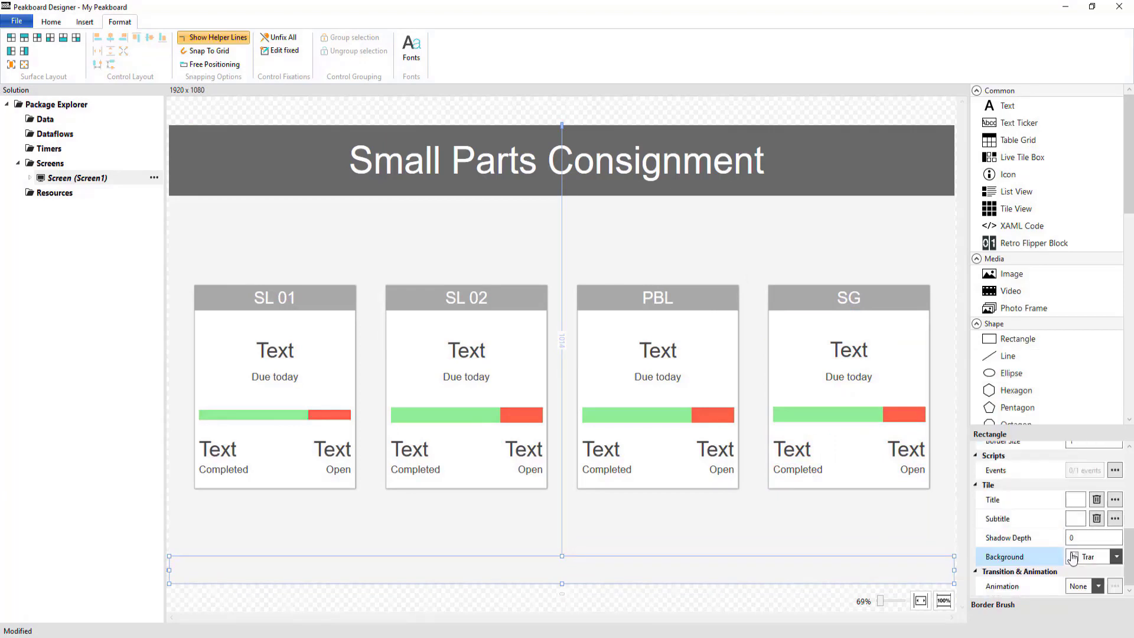
click(1116, 555)
click(974, 371)
click(497, 539)
- Add a Time data source named "Time" to the project's data
right_click(40, 118)
mouse_move(89, 157)
click(215, 161)
click(549, 260)
text(Time)
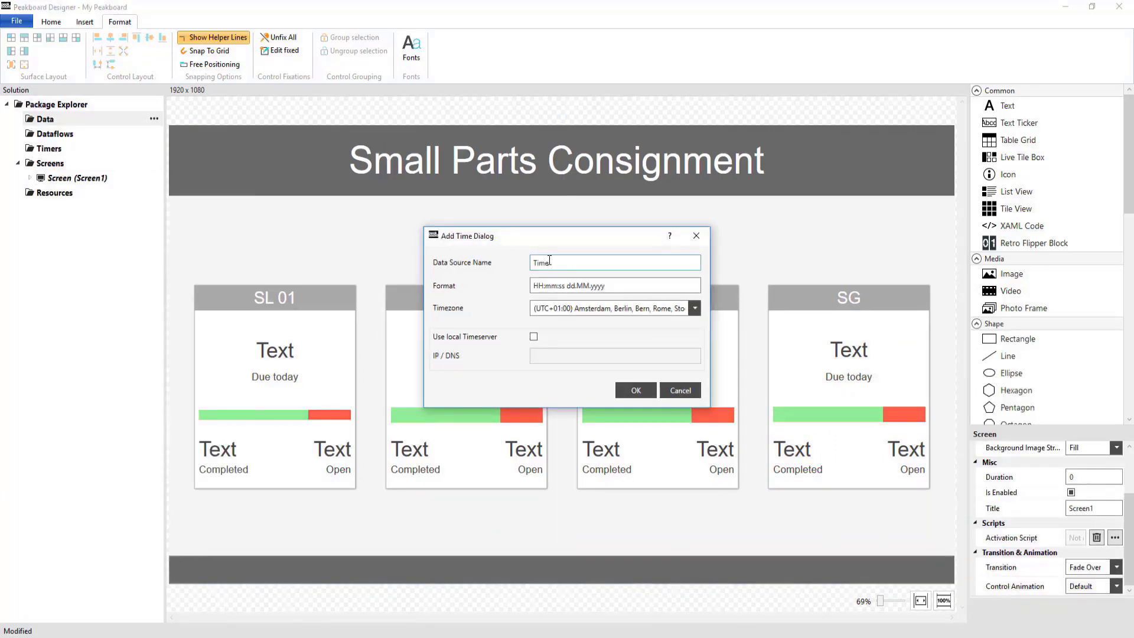
click(635, 391)
- Place a text control in the footer bar with its left edge at 66
drag(1007, 105, 222, 384)
drag(222, 384, 203, 561)
drag(239, 539, 183, 572)
double_click(1107, 496)
text(6)
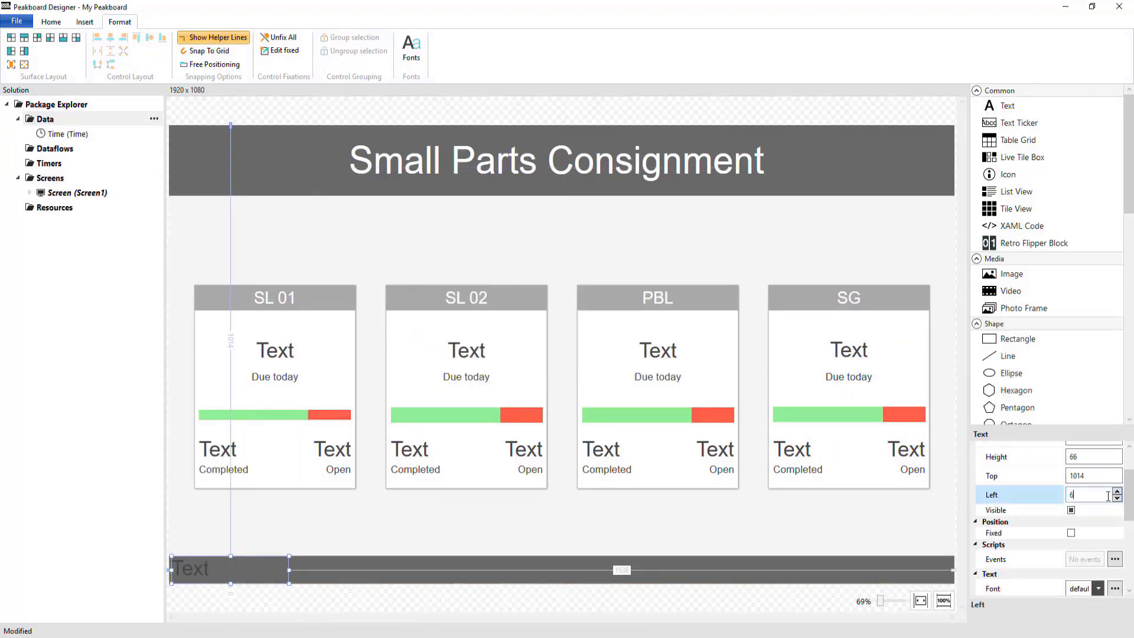
text(6)
- Give the footer text the Time font and bind its content to the Time value
scroll(1039, 520, down, 4)
click(1114, 551)
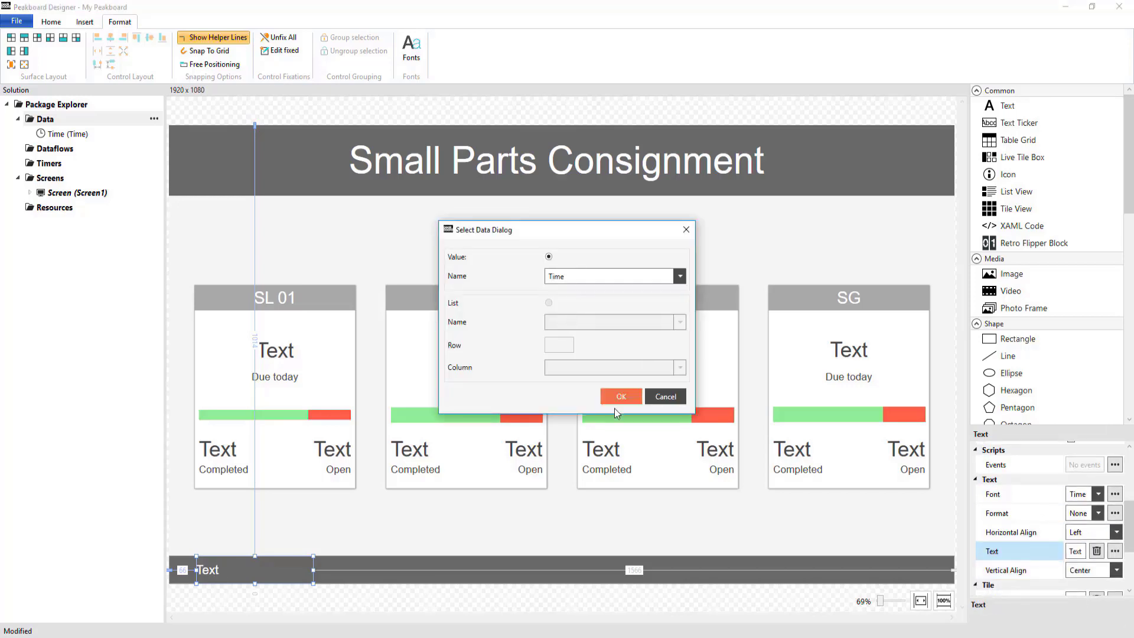
click(618, 397)
click(380, 529)
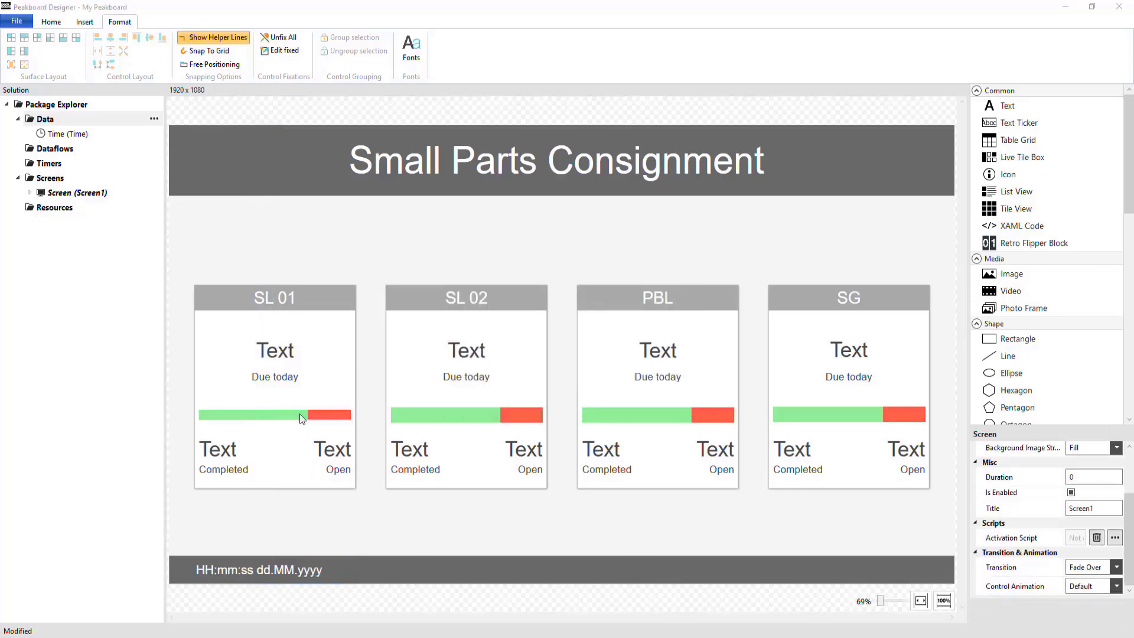
- Start a new SQL Server data source named "TAData" with the host peakboardsqlserver.database.windows.net
right_click(45, 122)
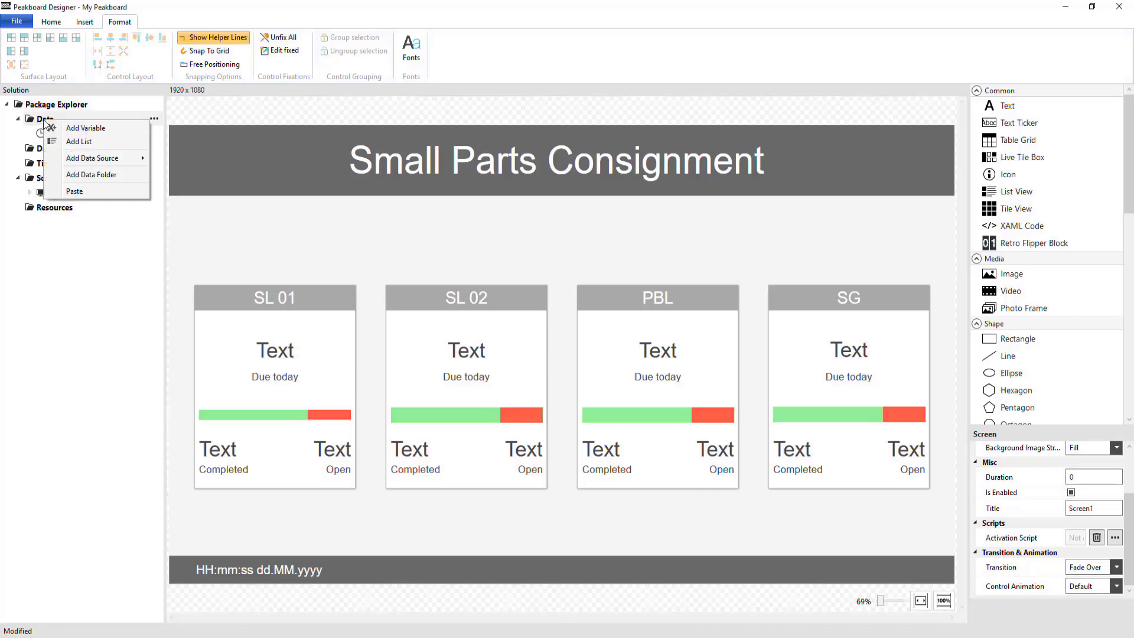
mouse_move(99, 160)
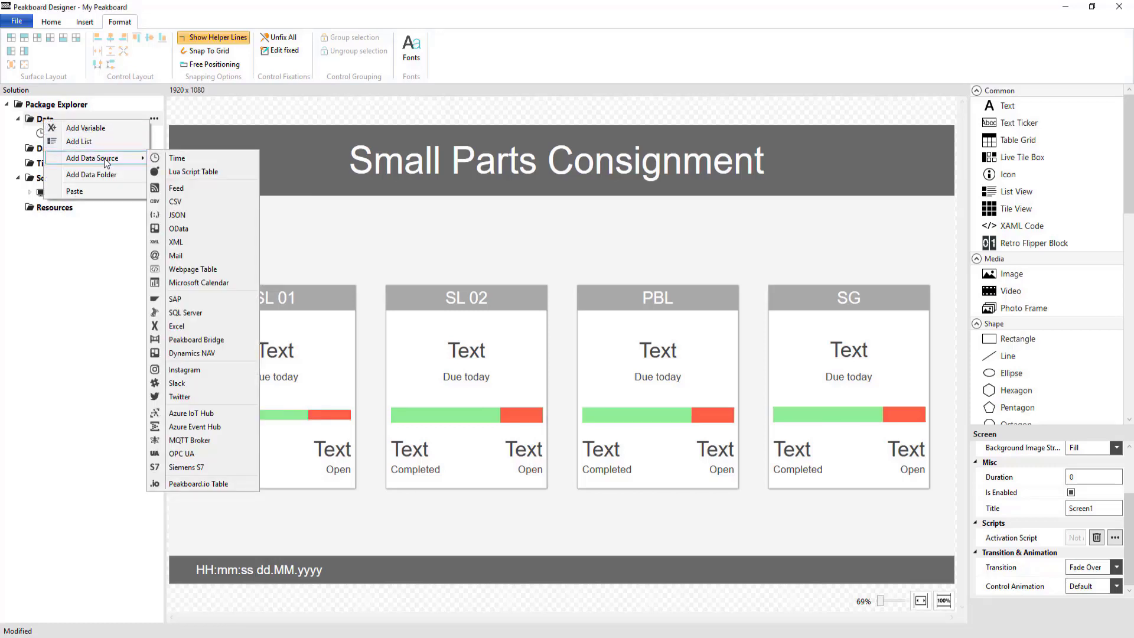
click(183, 315)
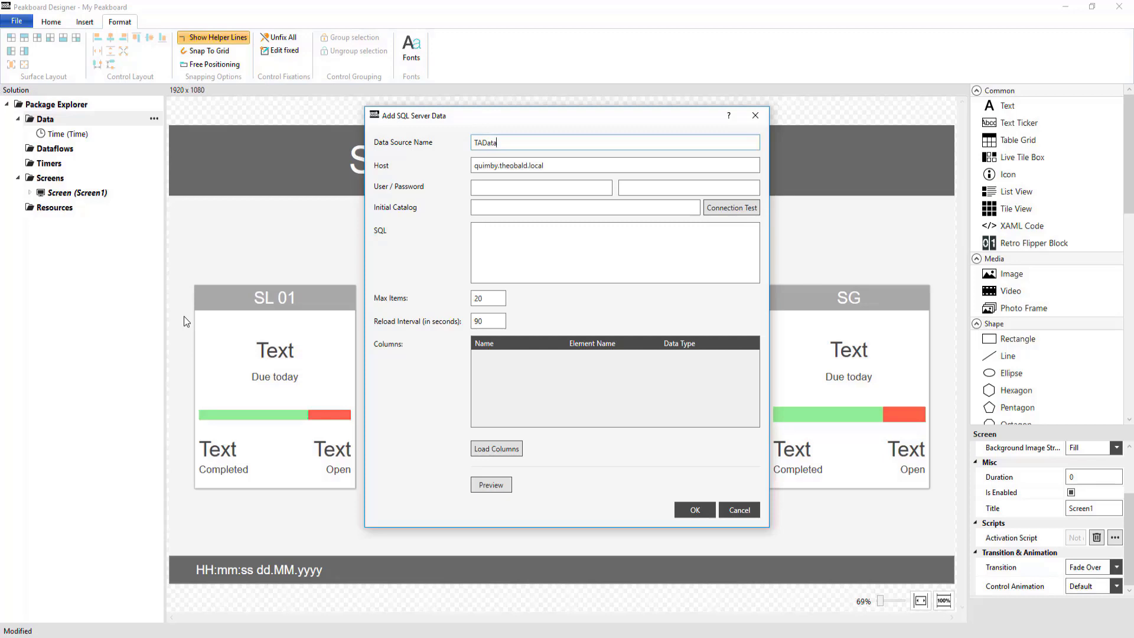
drag(593, 172, 411, 182)
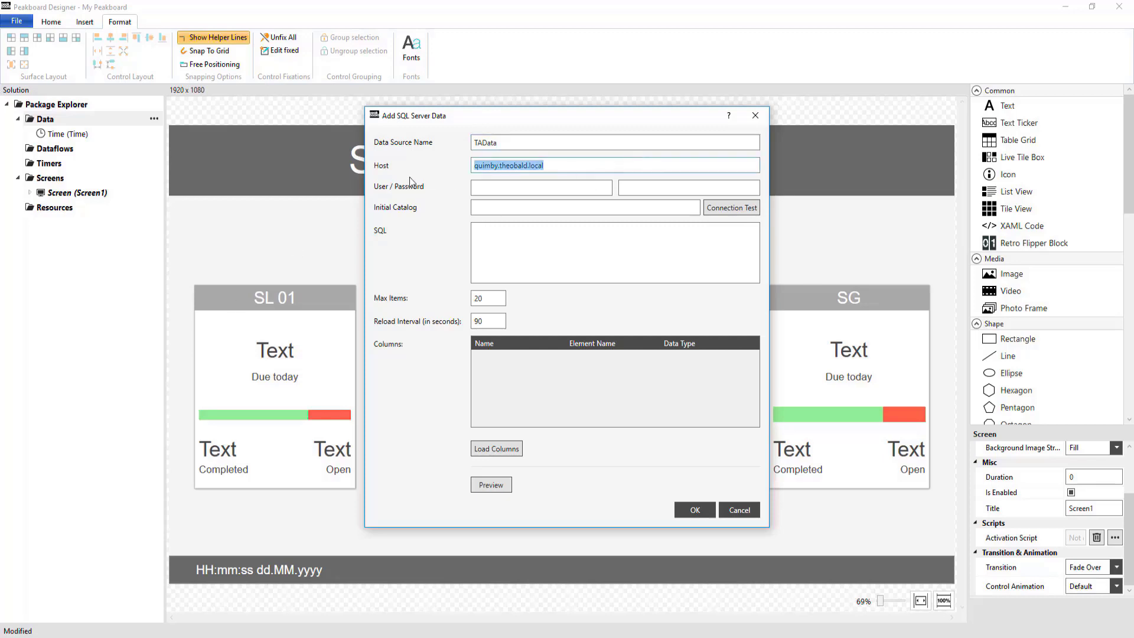
key(BackSpace)
text(peakboardsqlserver.database.windows.net)
- Enter the database user name, the account password and the initial catalog BLDB, and test the connection
click(508, 189)
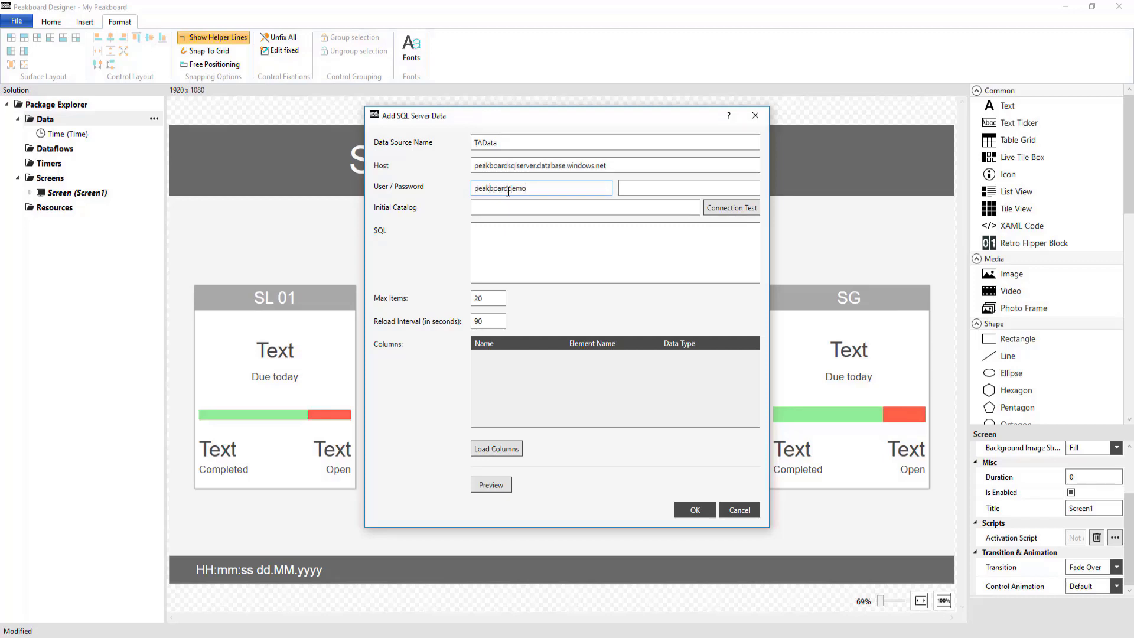
key(Tab)
key(ctrl+v)
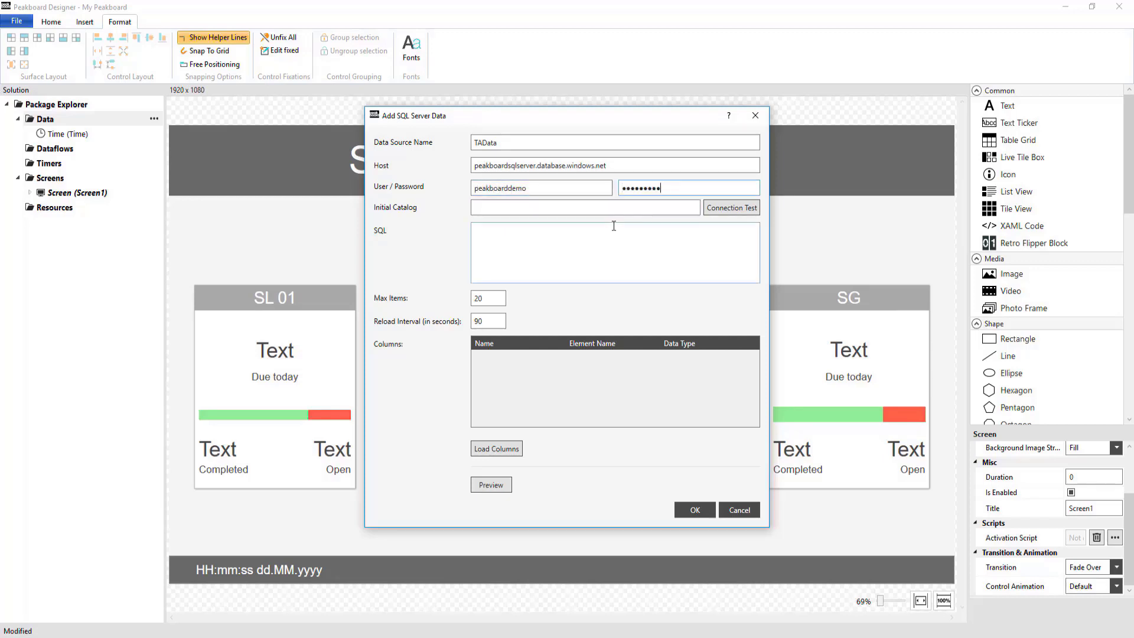
click(592, 206)
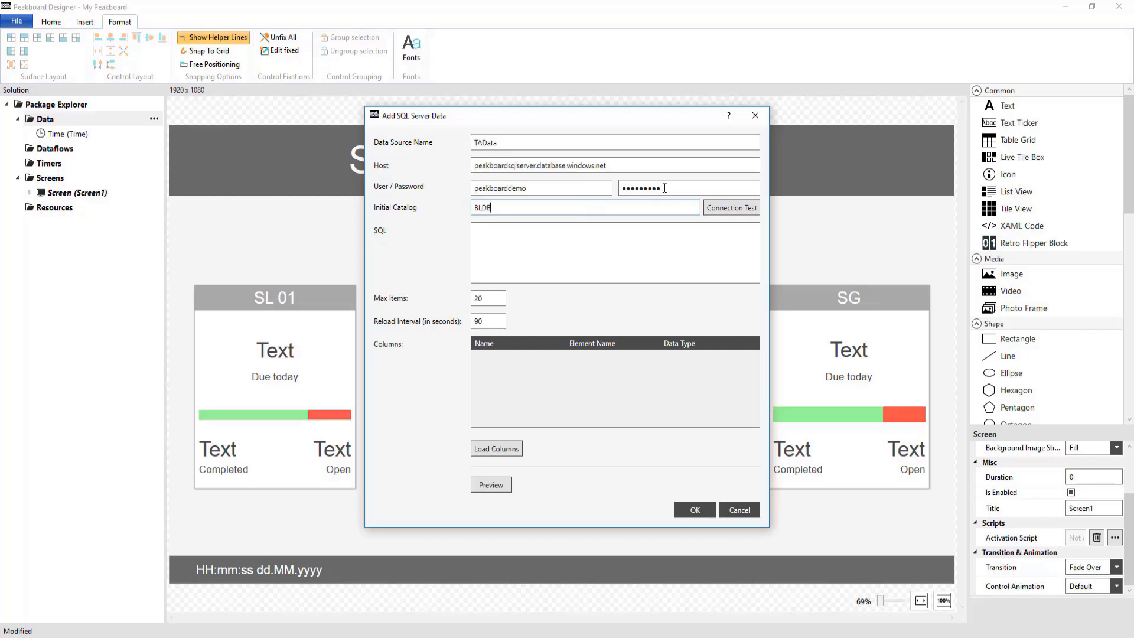
click(720, 211)
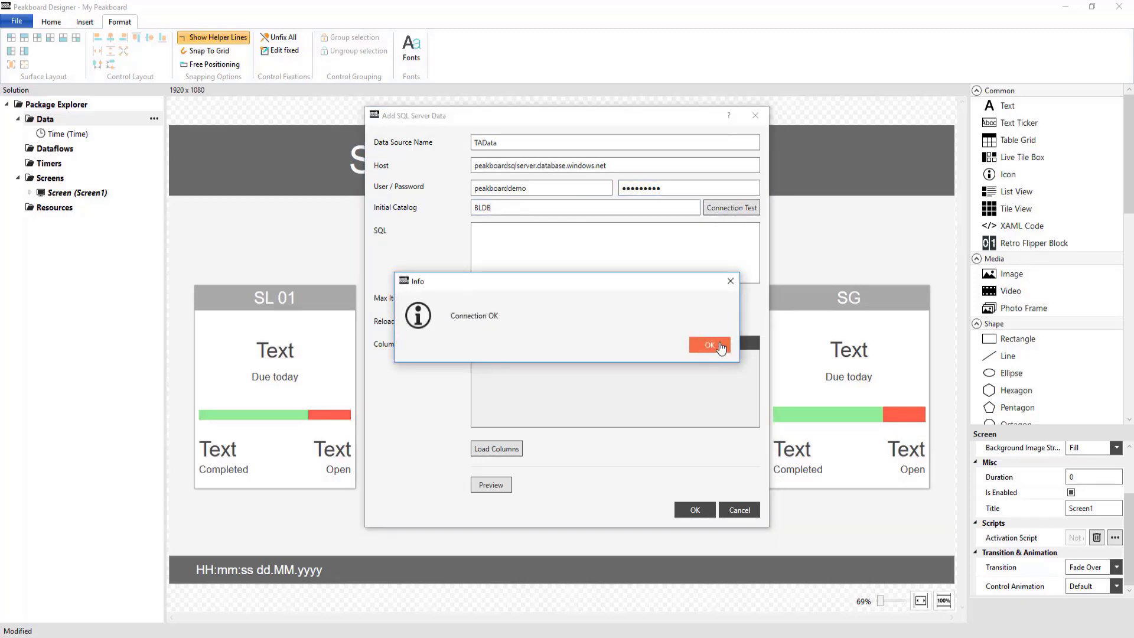
click(703, 345)
- Enter the SQL query "SELECT * FROM TAPos" for the data source
click(606, 267)
text(SELEC)
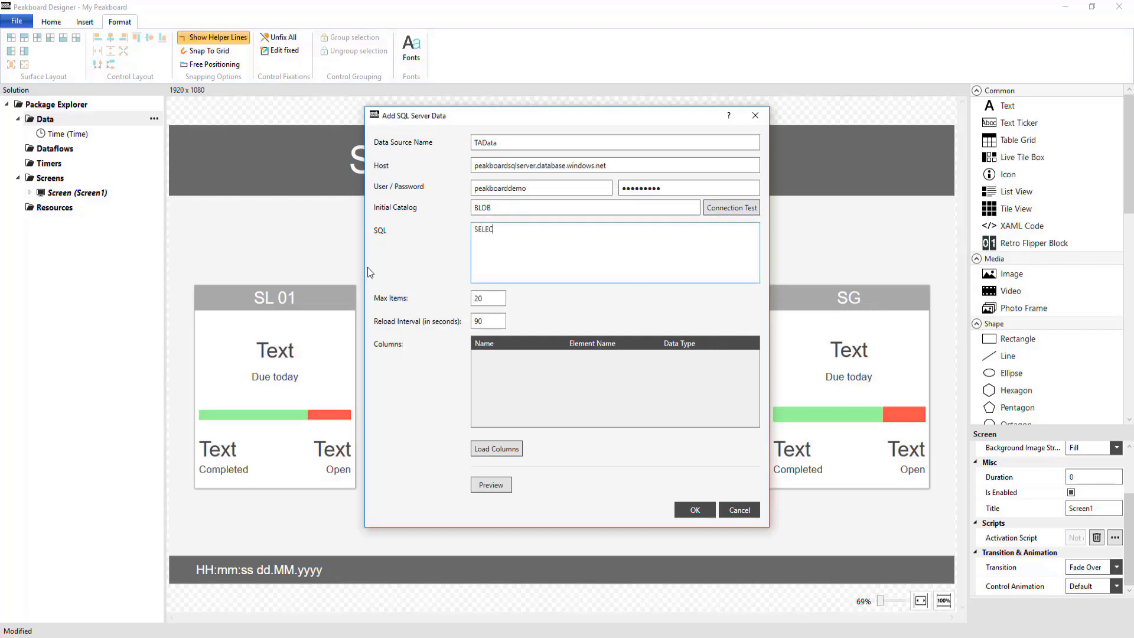
text(T * FROM TAPos)
- Set the data source's maximum items to 10000 and load the query's columns
click(501, 299)
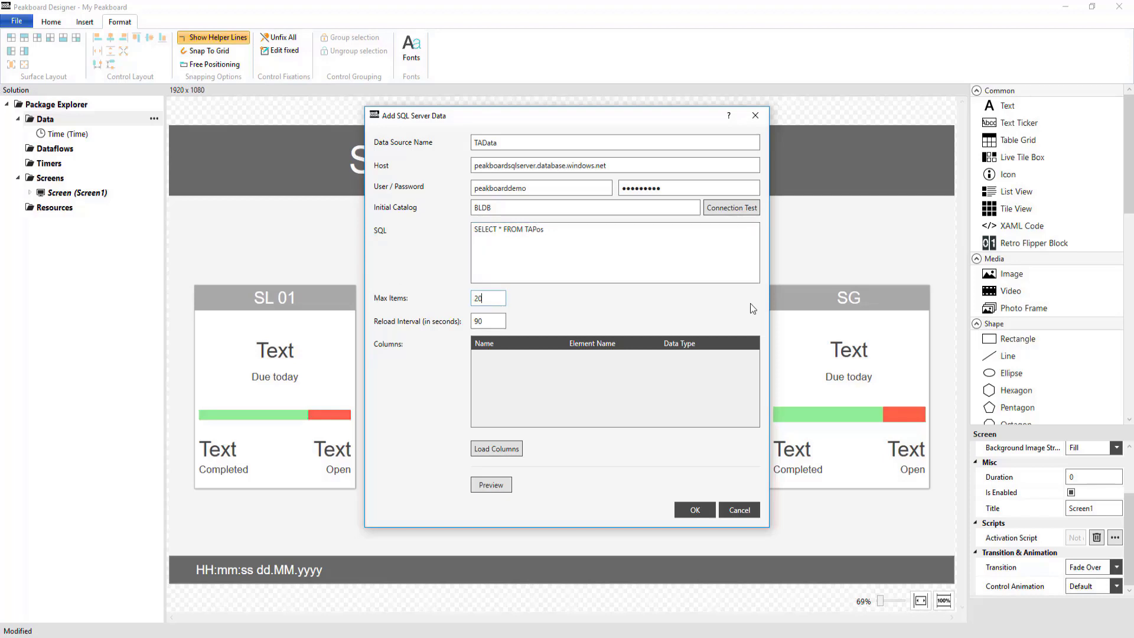
key(BackSpace)
key(BackSpace)
text(10000)
click(502, 316)
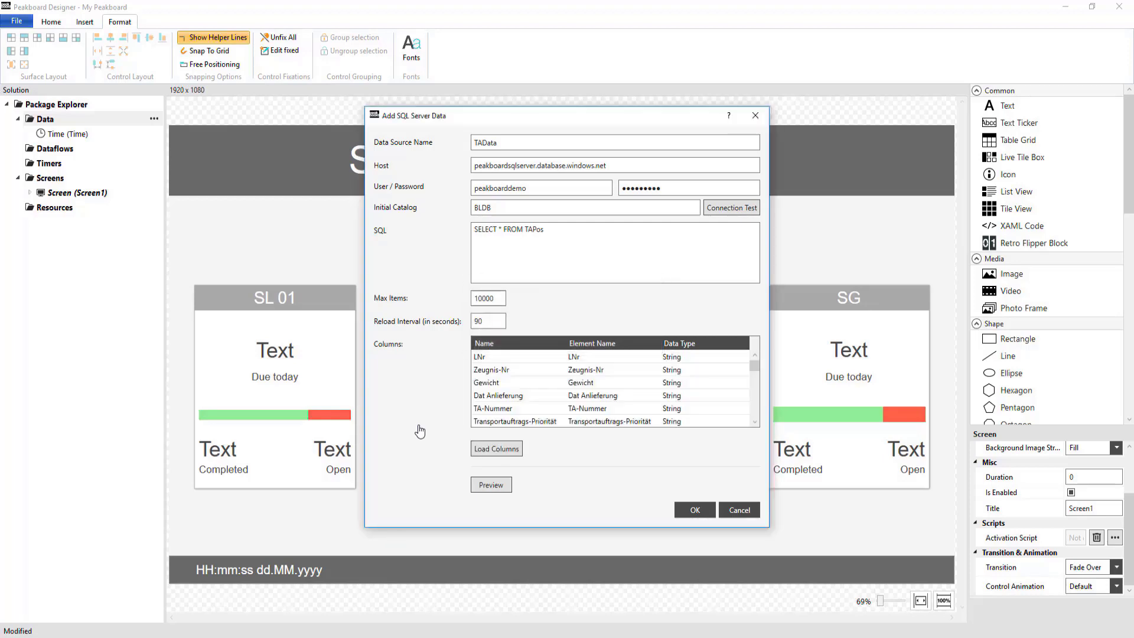
- Check the query's rows in a maximized preview and save the TAData data source
click(495, 490)
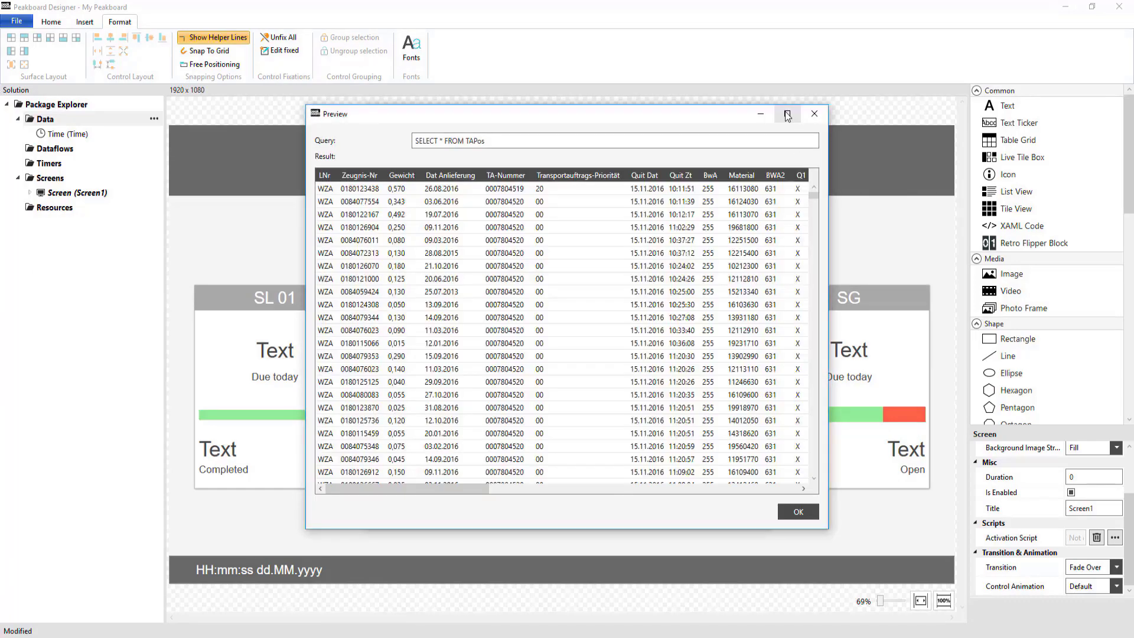
click(787, 114)
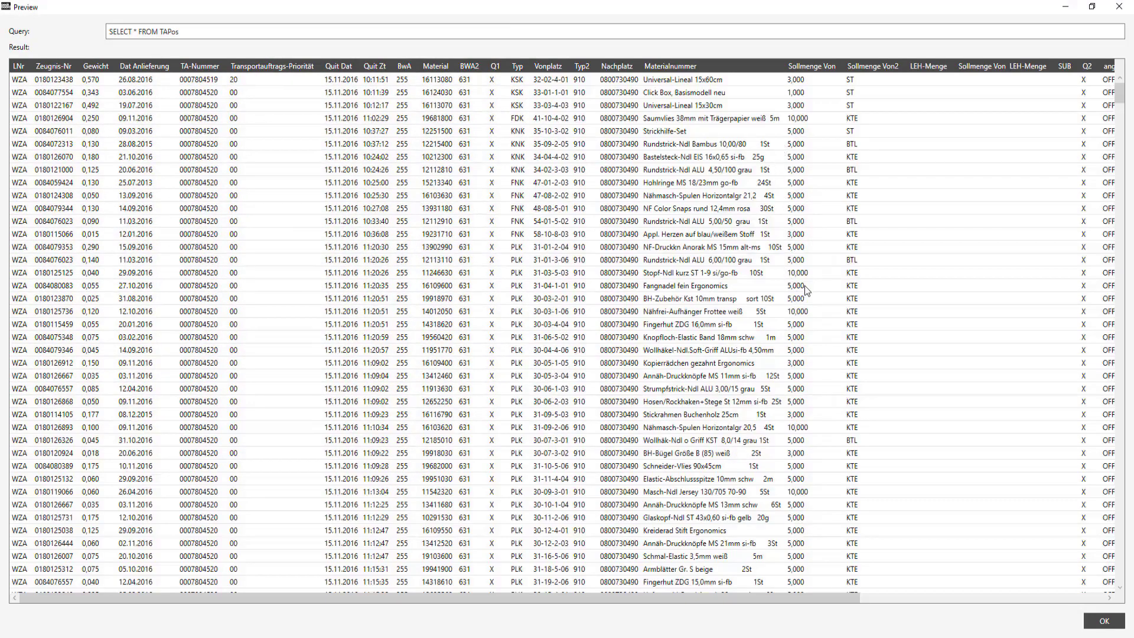
scroll(902, 317, down, 20)
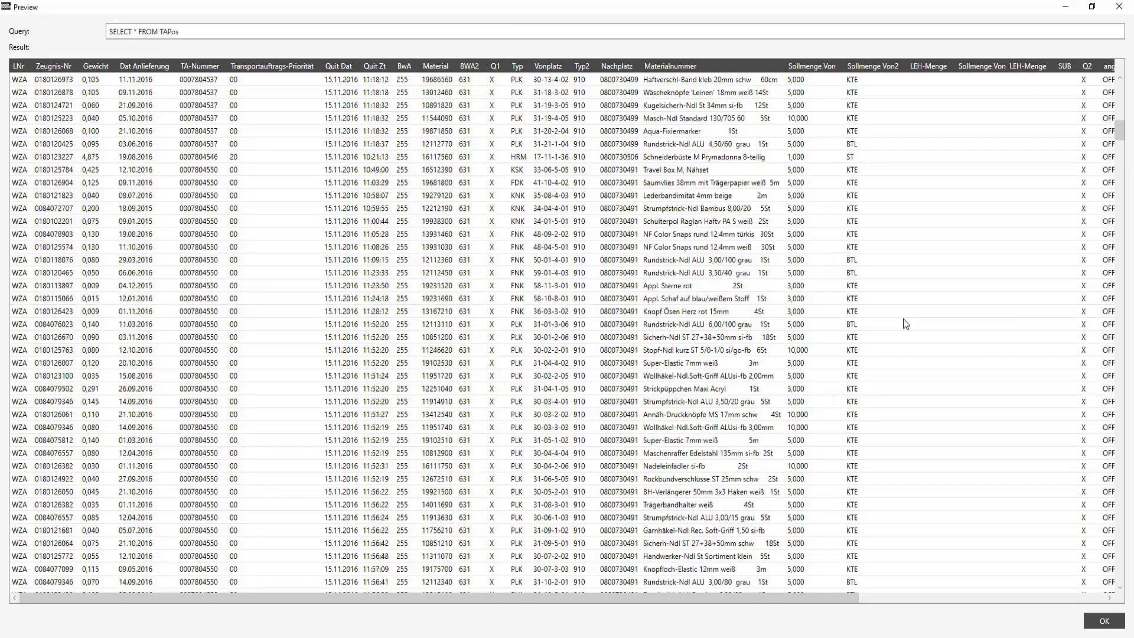
scroll(903, 324, down, 7)
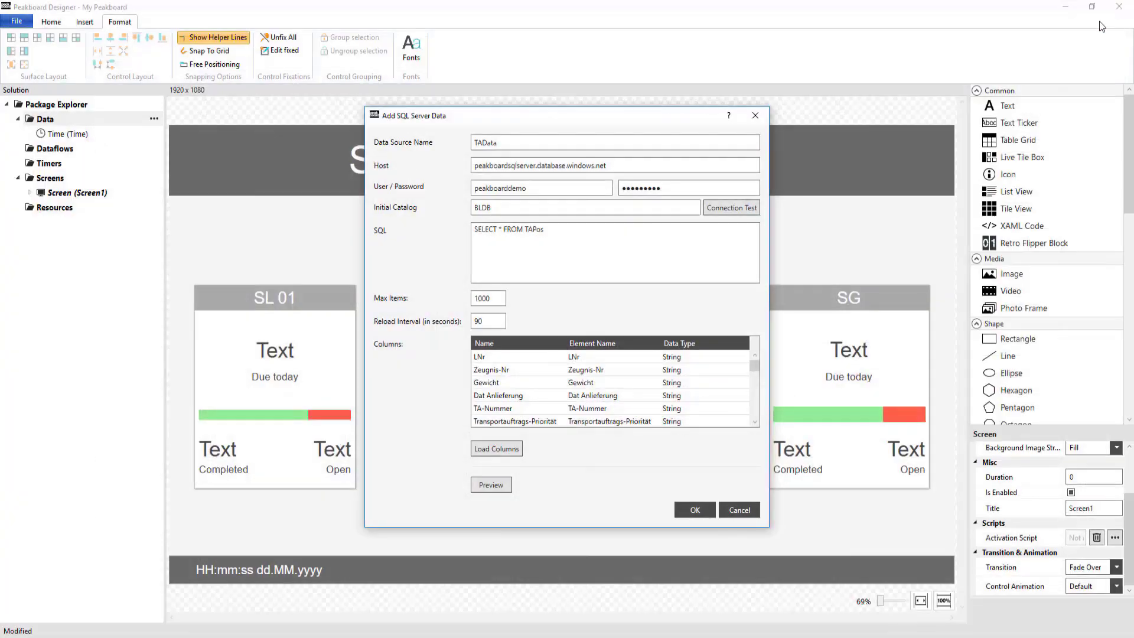
click(1119, 7)
click(694, 510)
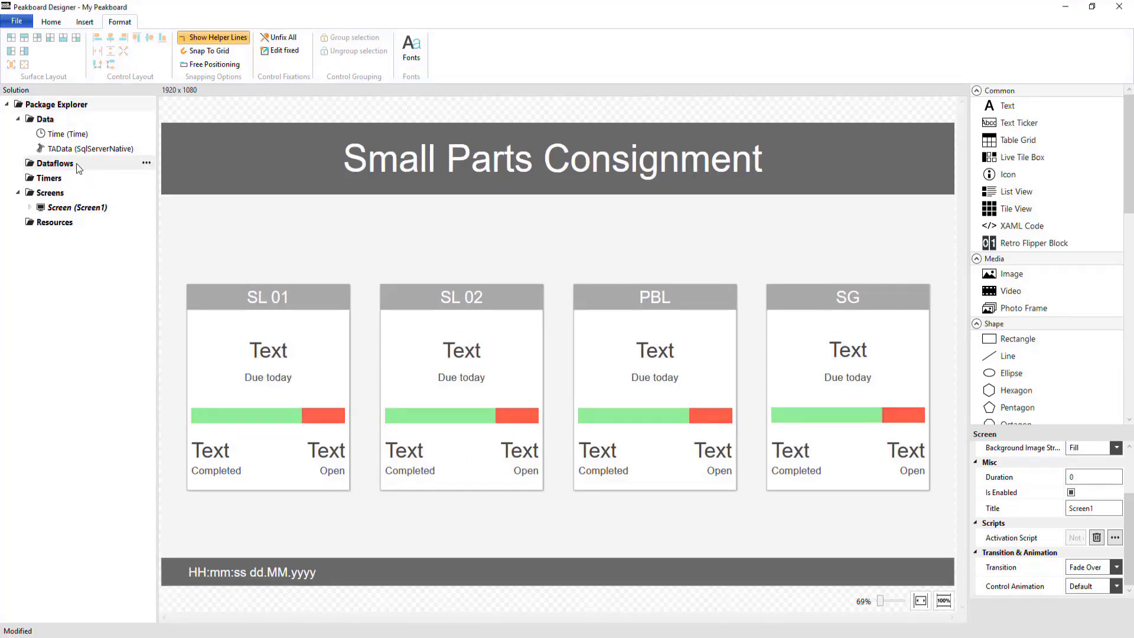
- Create a new dataflow that uses TAData as its base data source
right_click(79, 168)
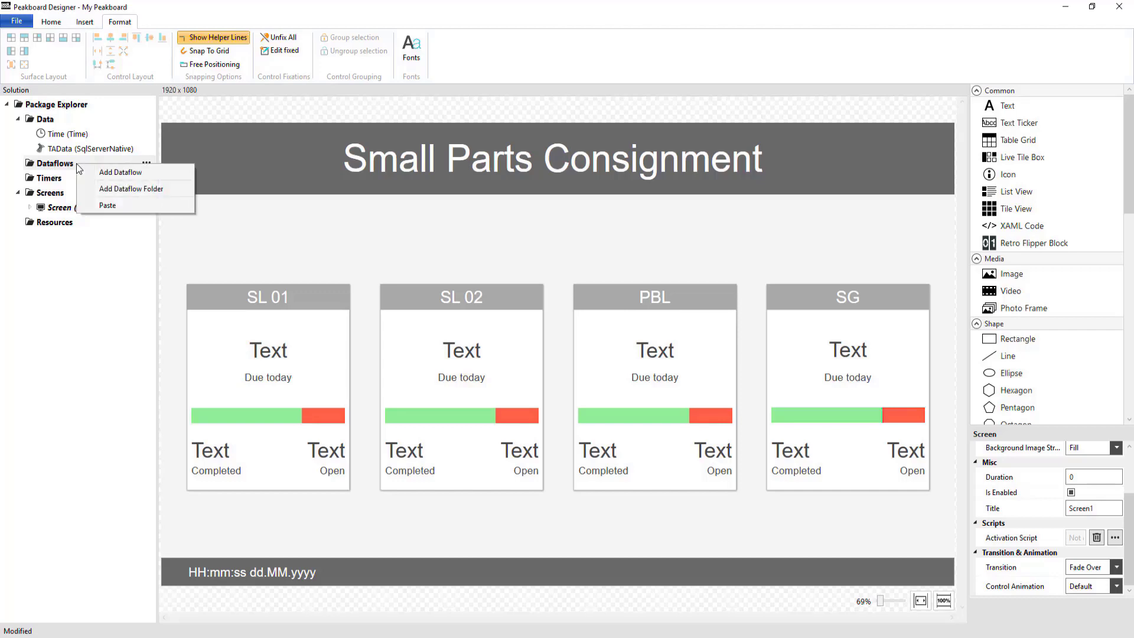
click(115, 172)
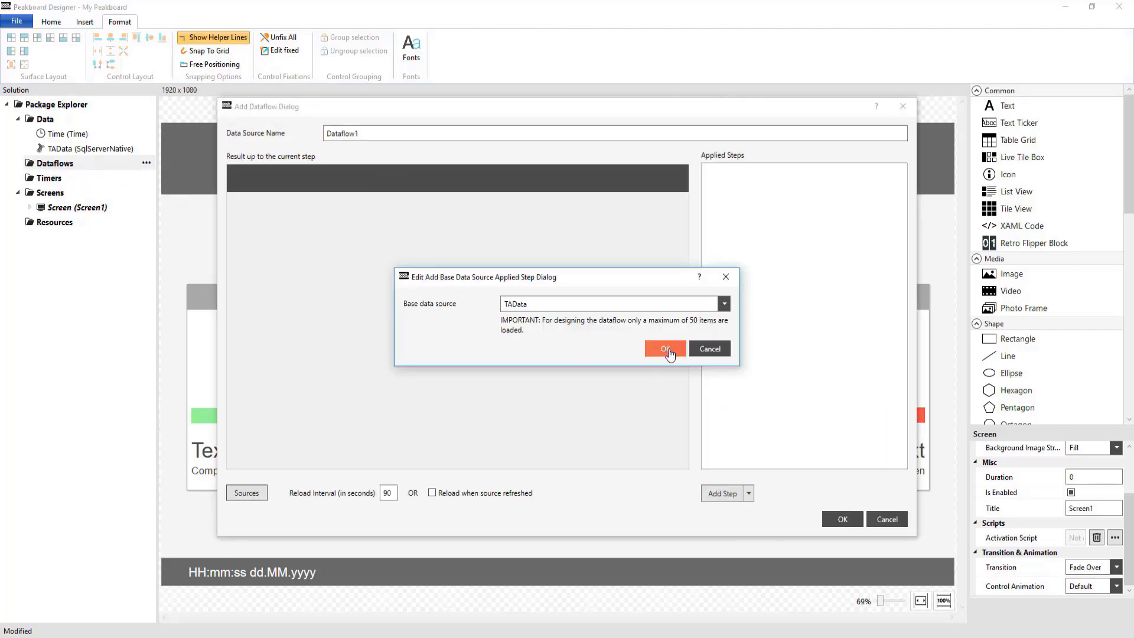
click(683, 309)
click(683, 309)
click(666, 349)
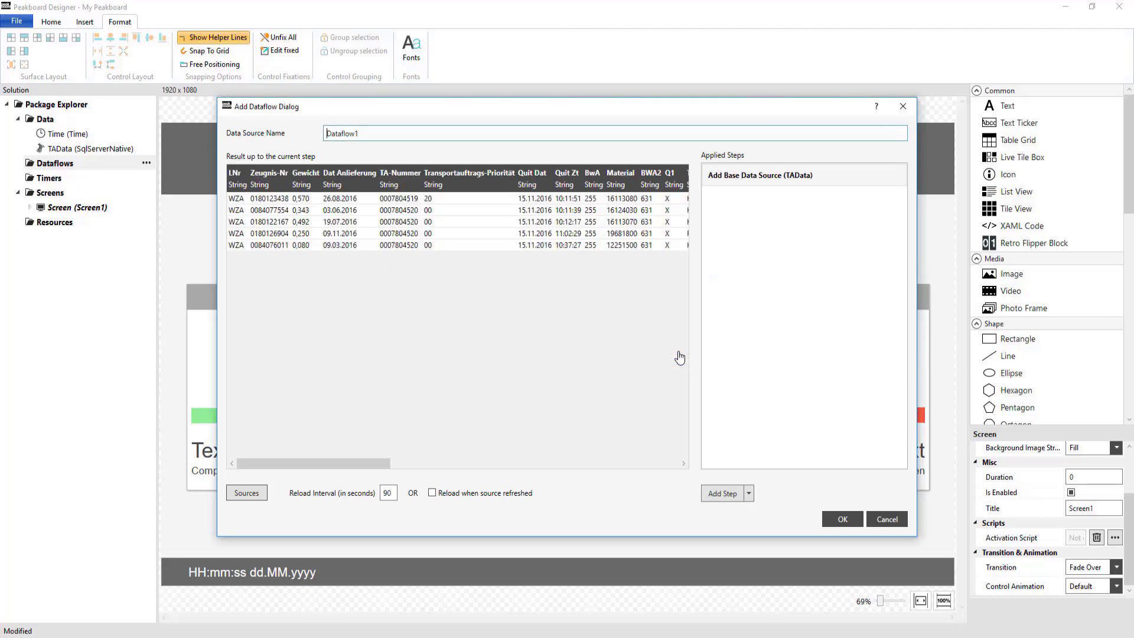
- Examine the dataflow's list of query sources and the dialog for adding a new source
click(243, 501)
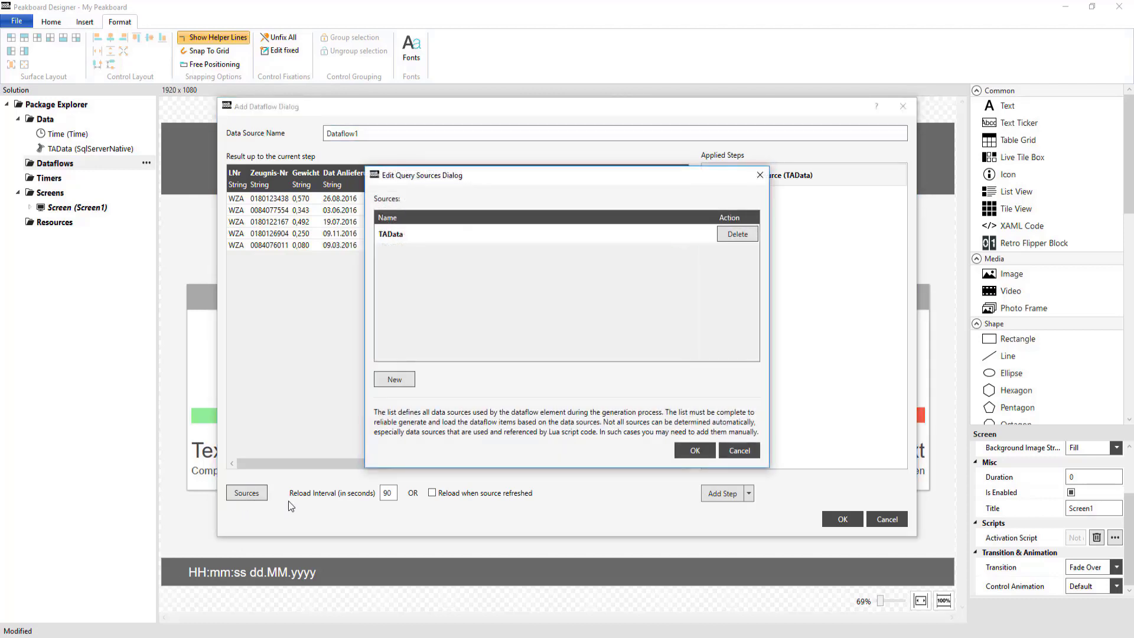
click(395, 379)
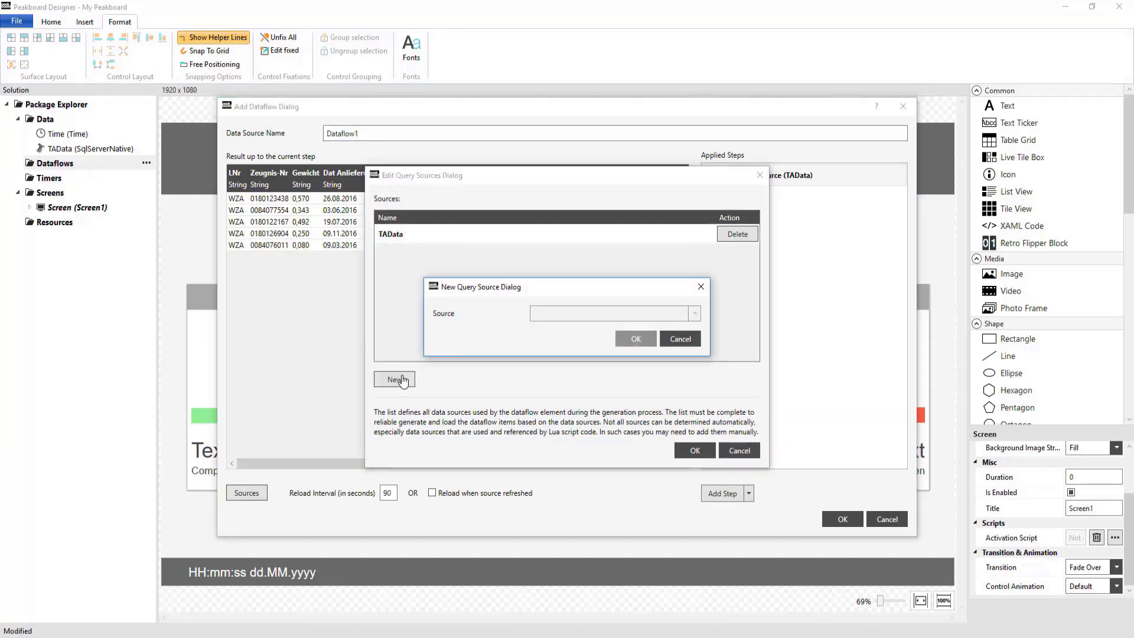
click(676, 347)
click(740, 452)
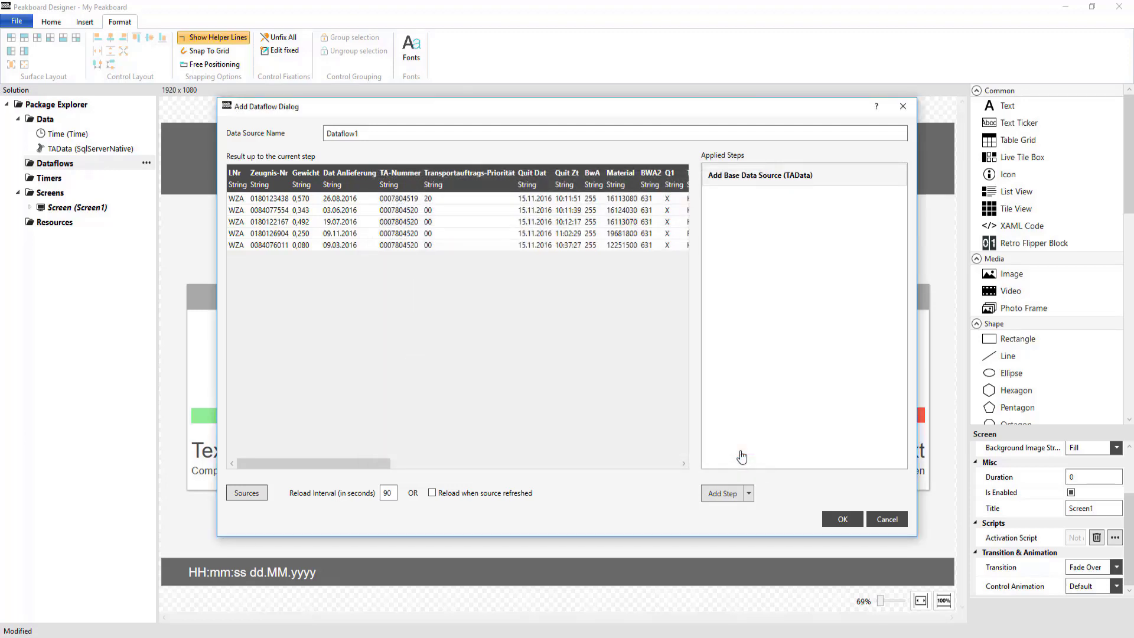
- Examine the available dataflow step types and the new data type options for changing a column's type
click(722, 493)
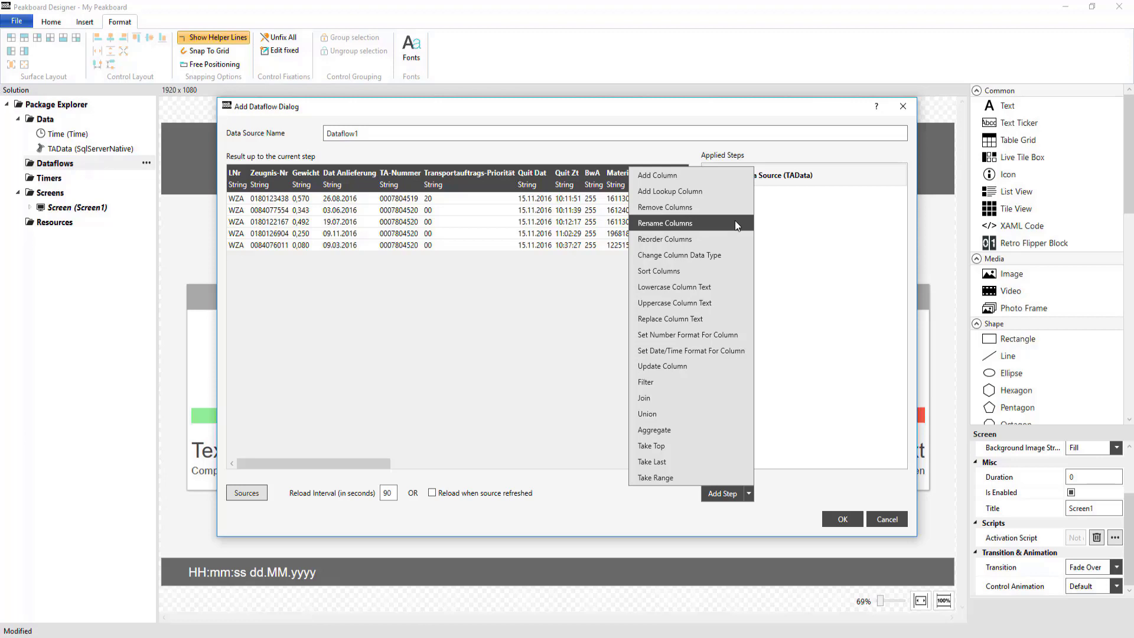
click(733, 255)
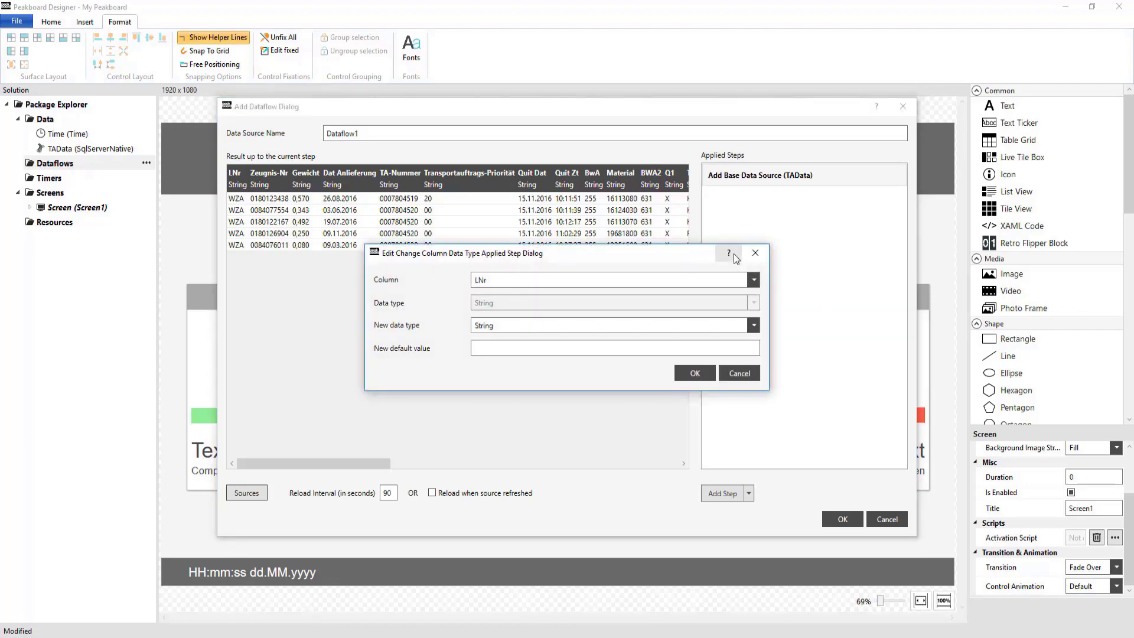
click(752, 326)
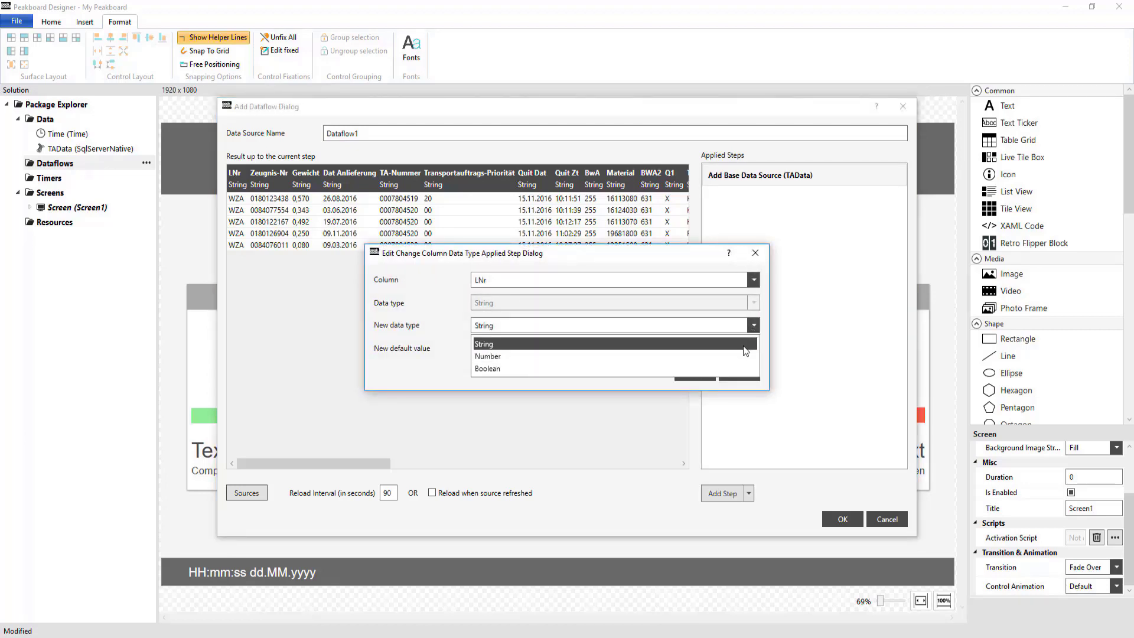
click(750, 333)
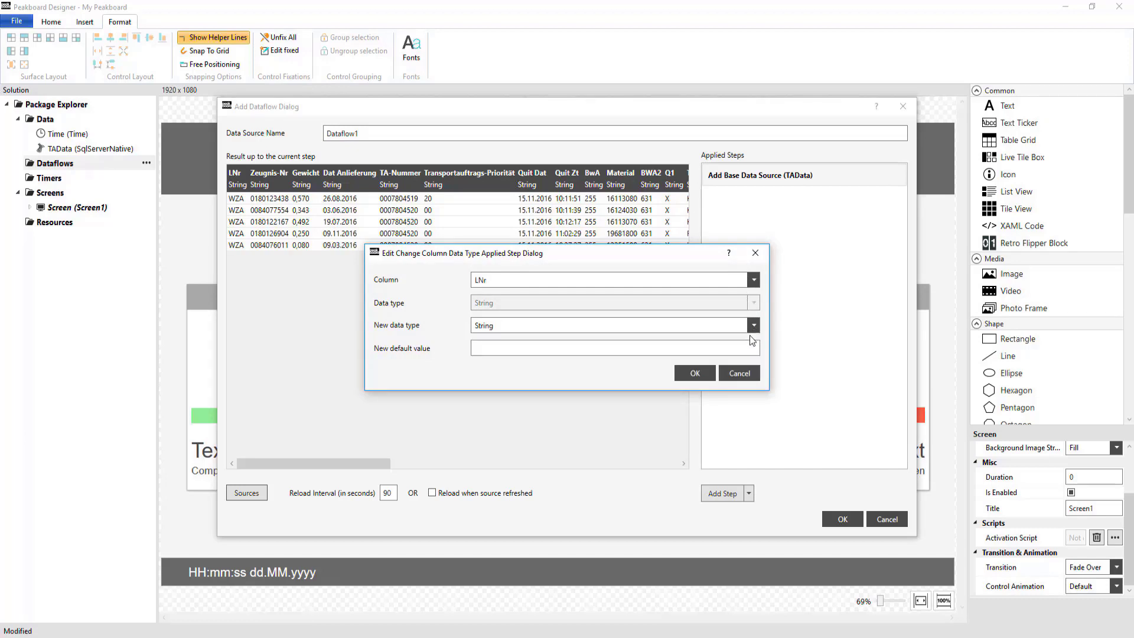
click(741, 375)
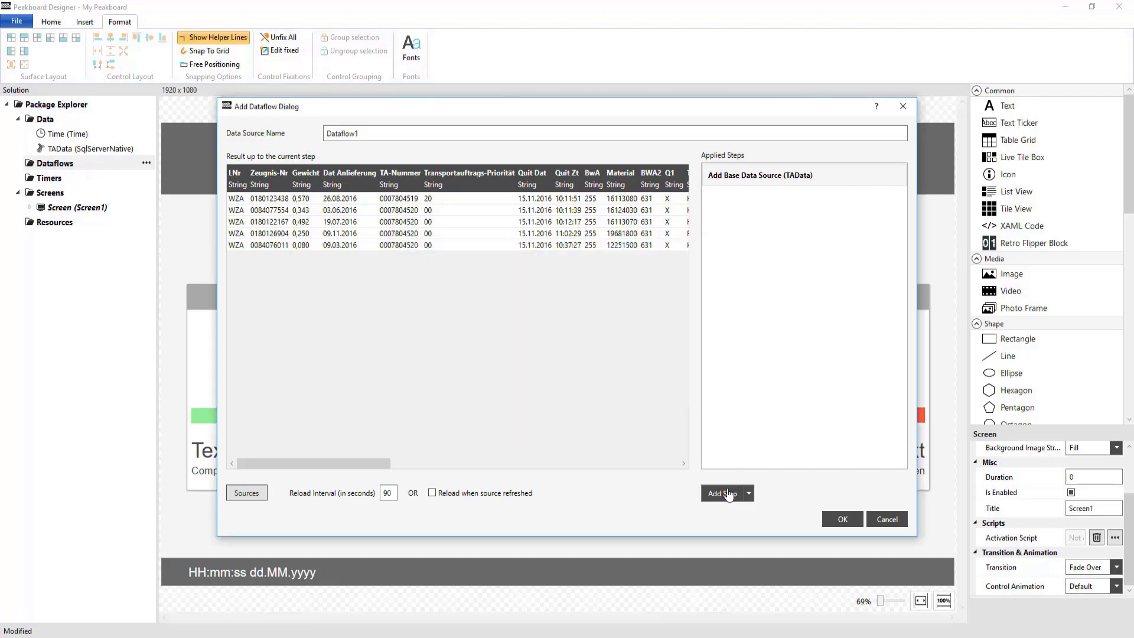
- Examine the number format options for a column and the code settings of the Filter dataflow step
click(728, 494)
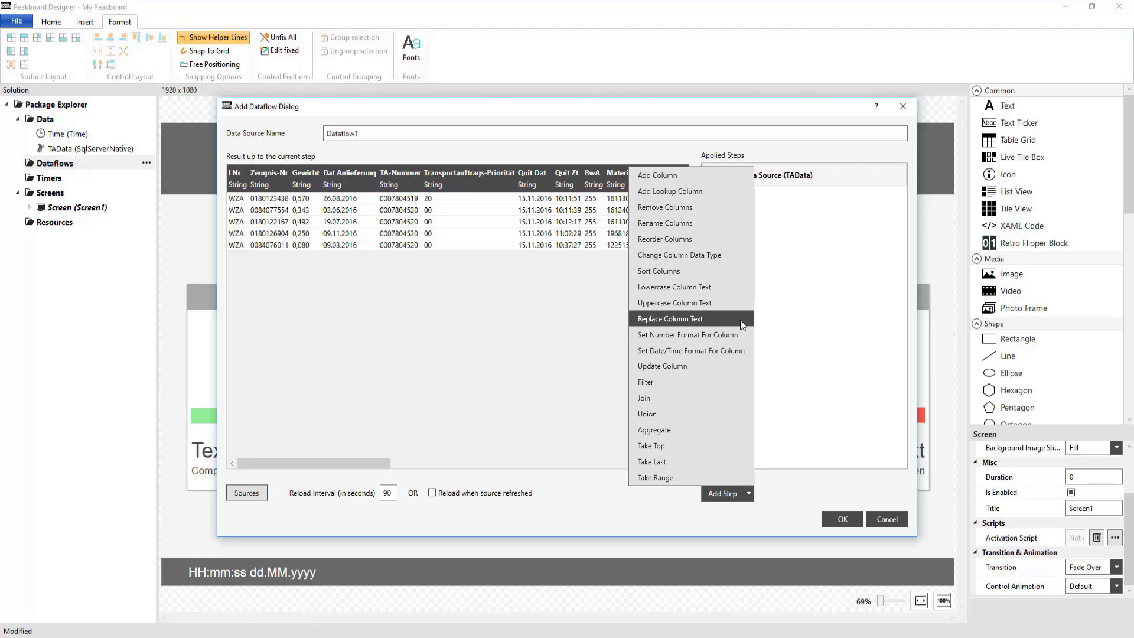
click(746, 353)
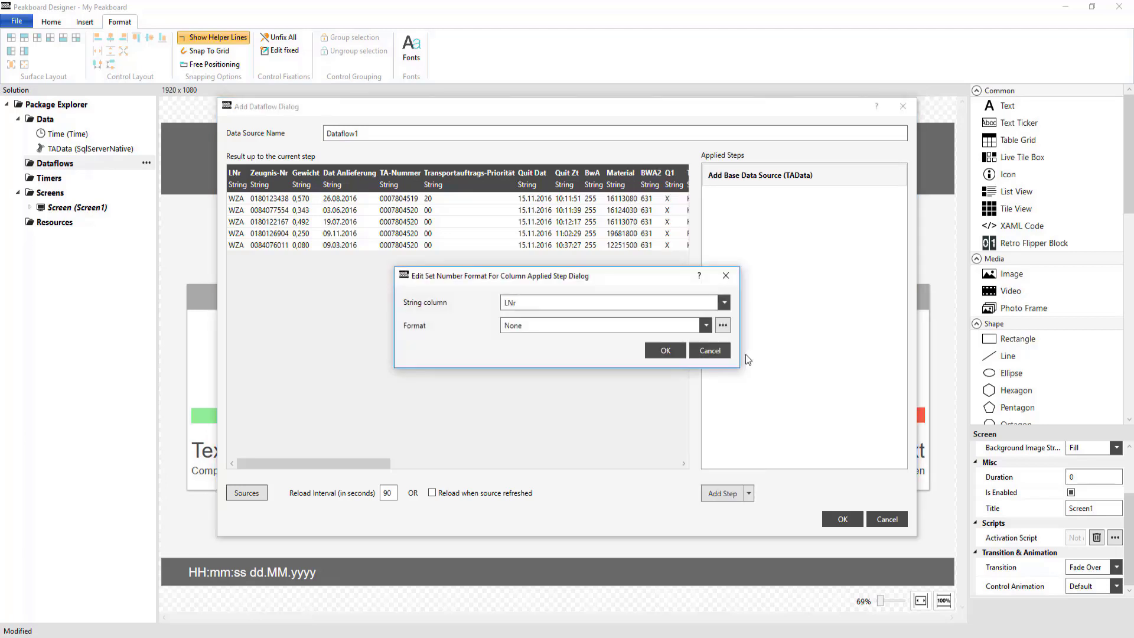
click(704, 326)
click(705, 329)
click(716, 351)
click(712, 496)
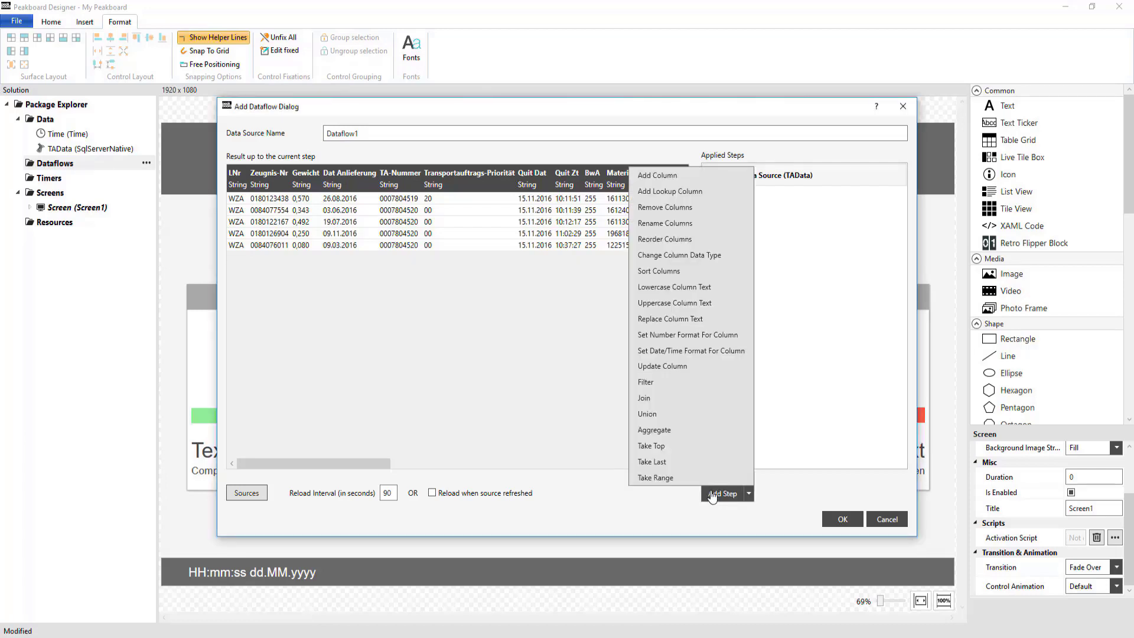
click(733, 381)
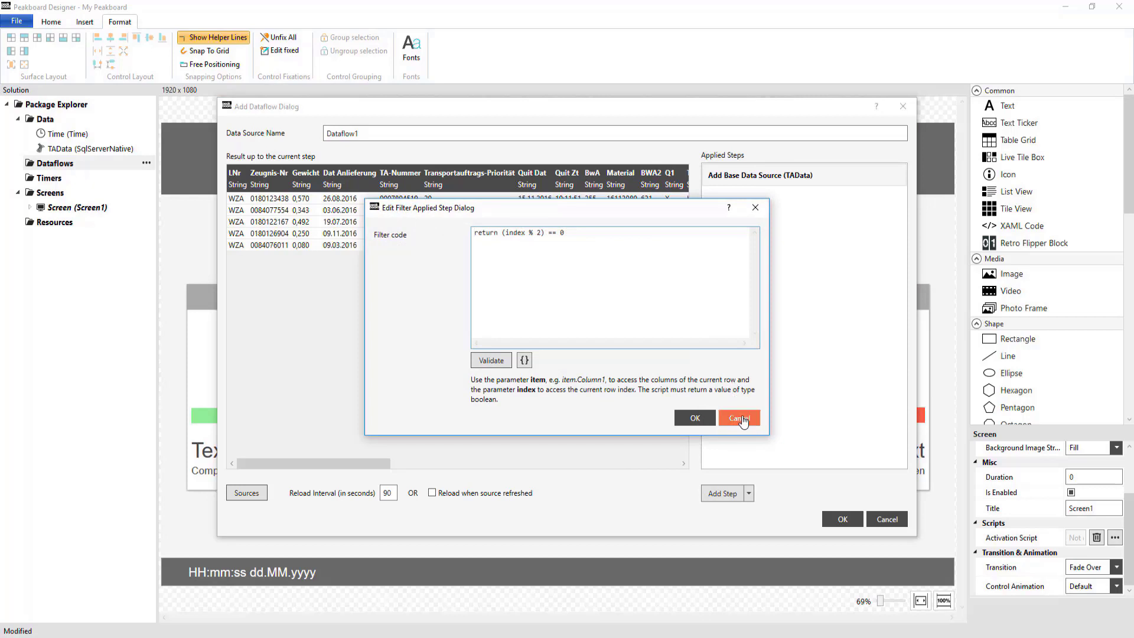
click(739, 418)
- Examine the Join dataflow step's settings and its available join types
click(722, 493)
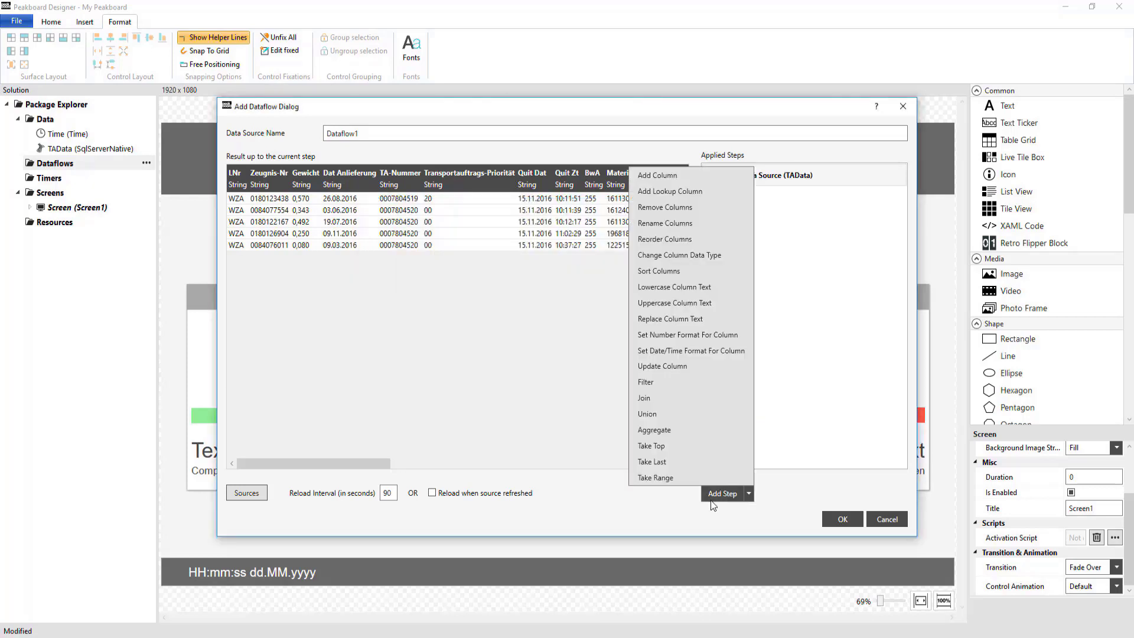
click(721, 398)
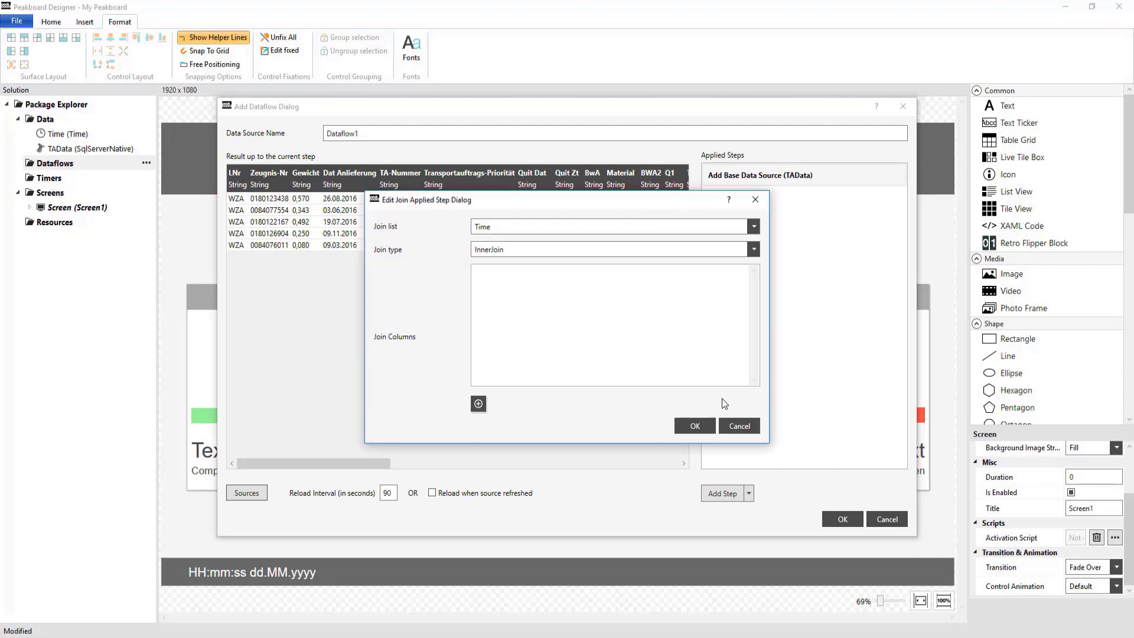
click(754, 249)
click(756, 250)
click(745, 429)
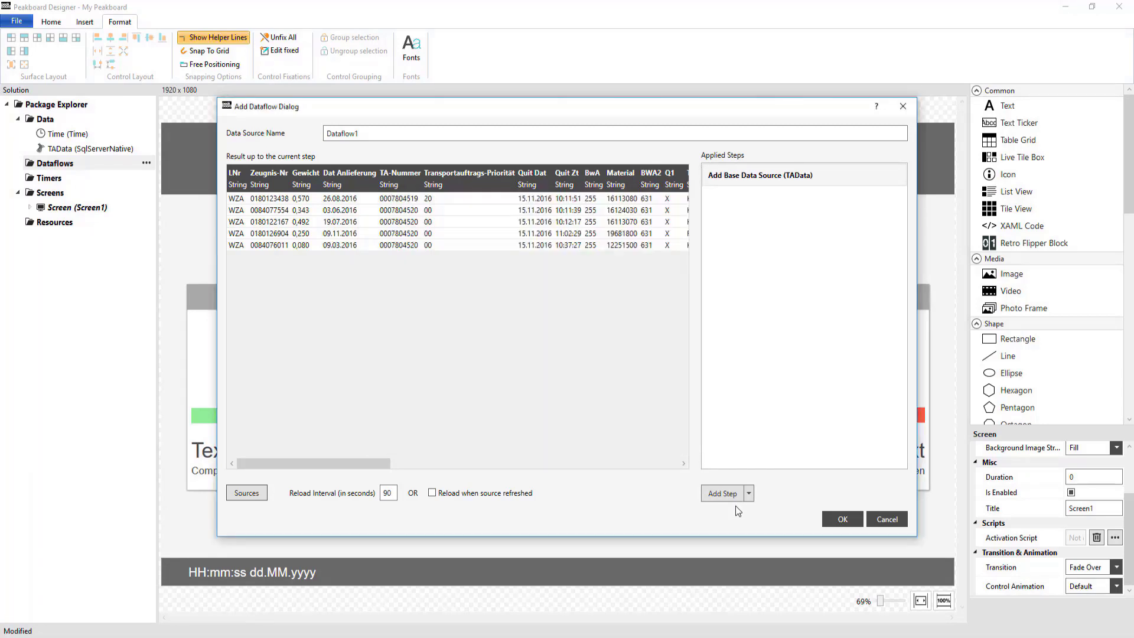
- Examine the Aggregate step's grouping columns and function choices using LNr as a trial group, without keeping the step
click(732, 494)
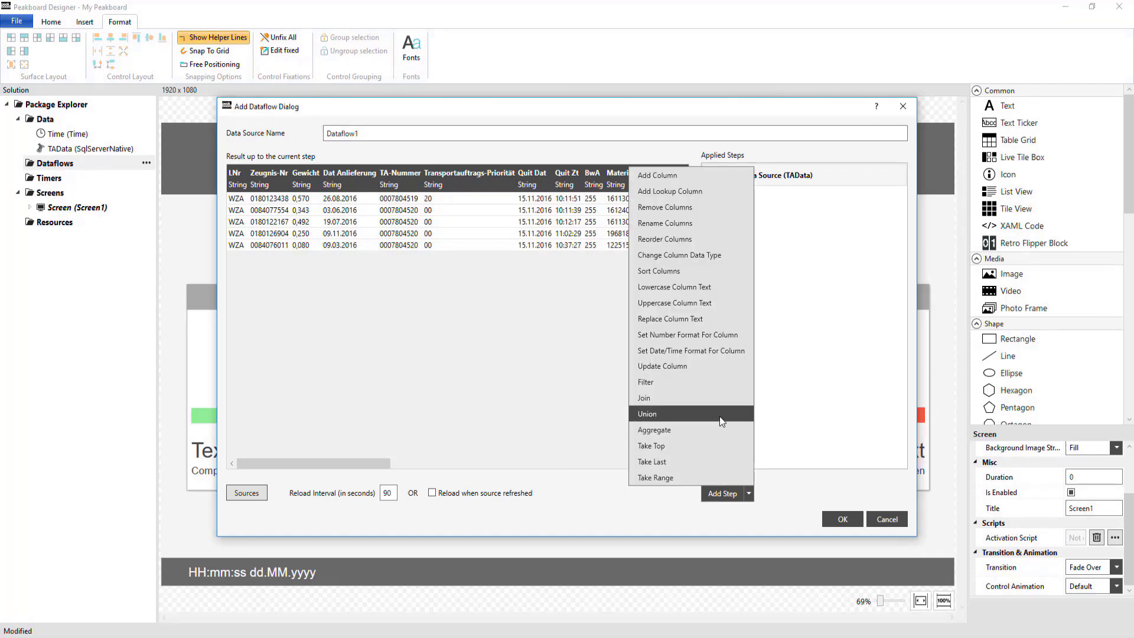
click(725, 430)
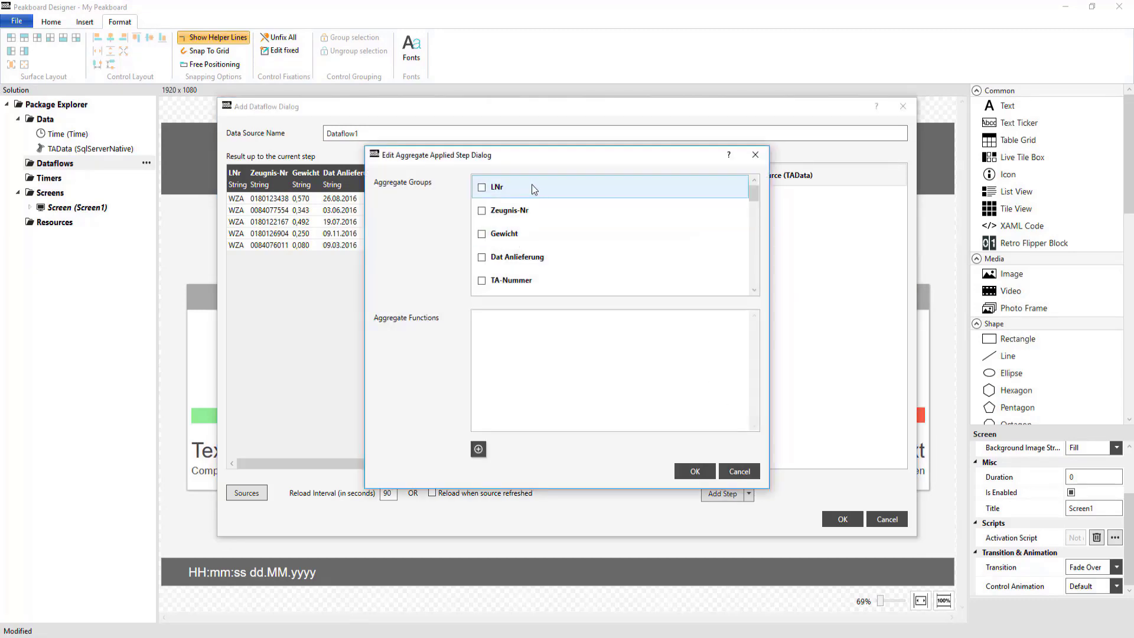
click(481, 188)
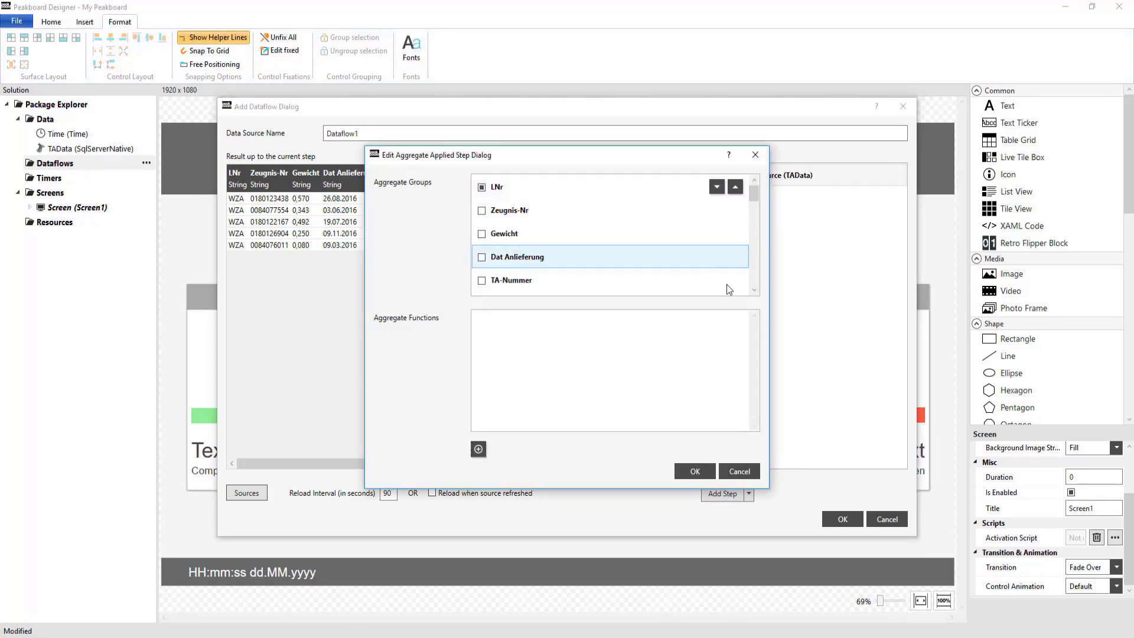
click(478, 450)
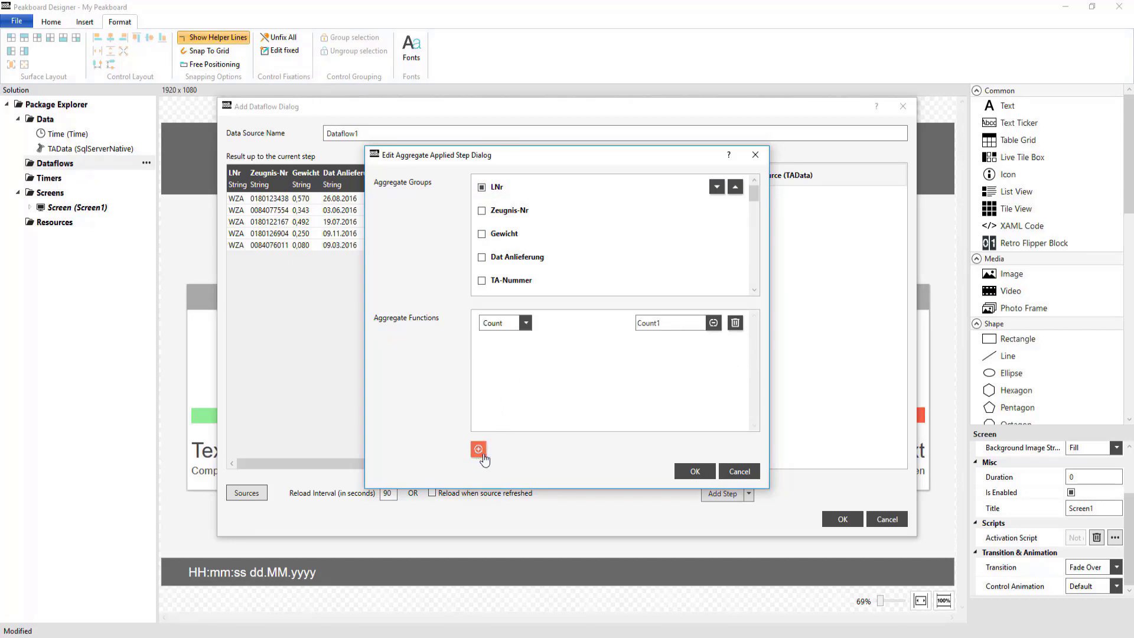
click(526, 323)
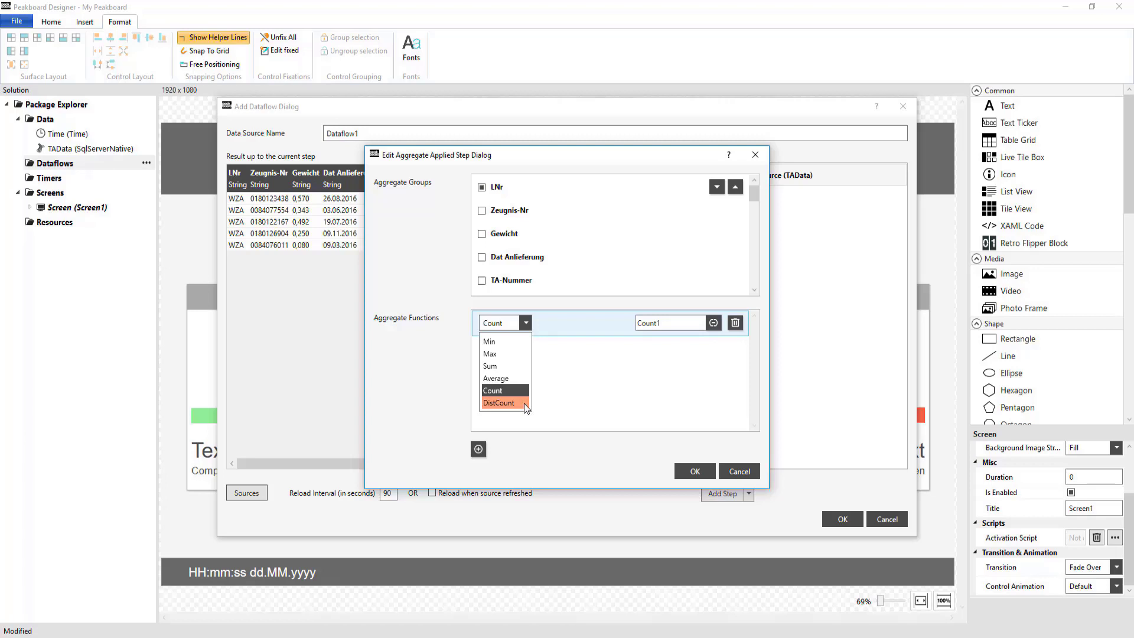
click(742, 473)
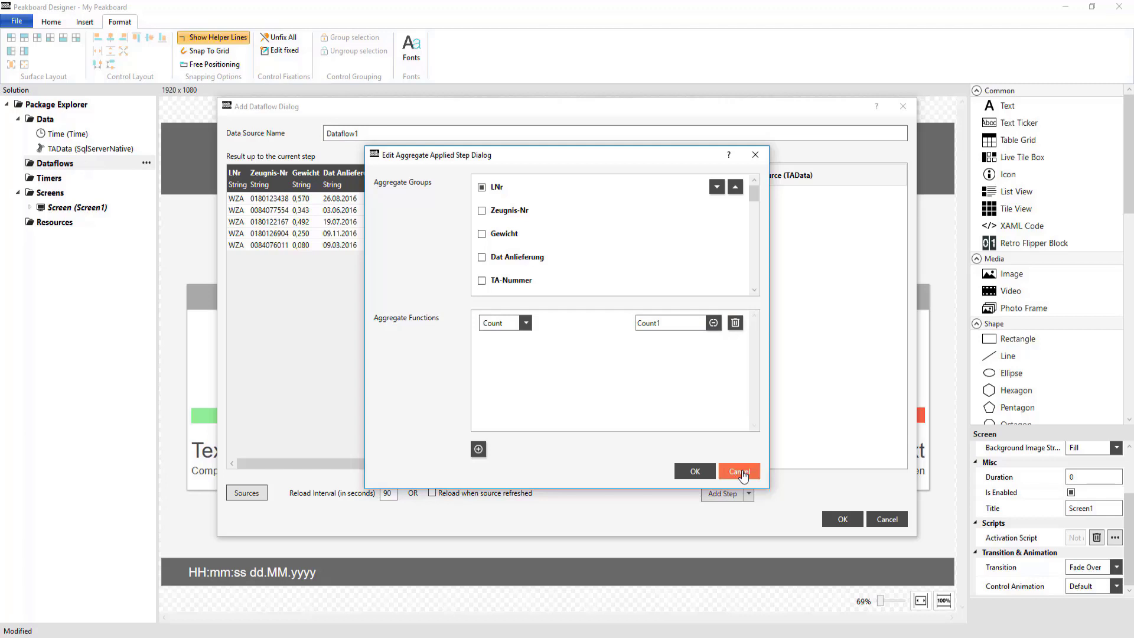
click(739, 471)
click(724, 498)
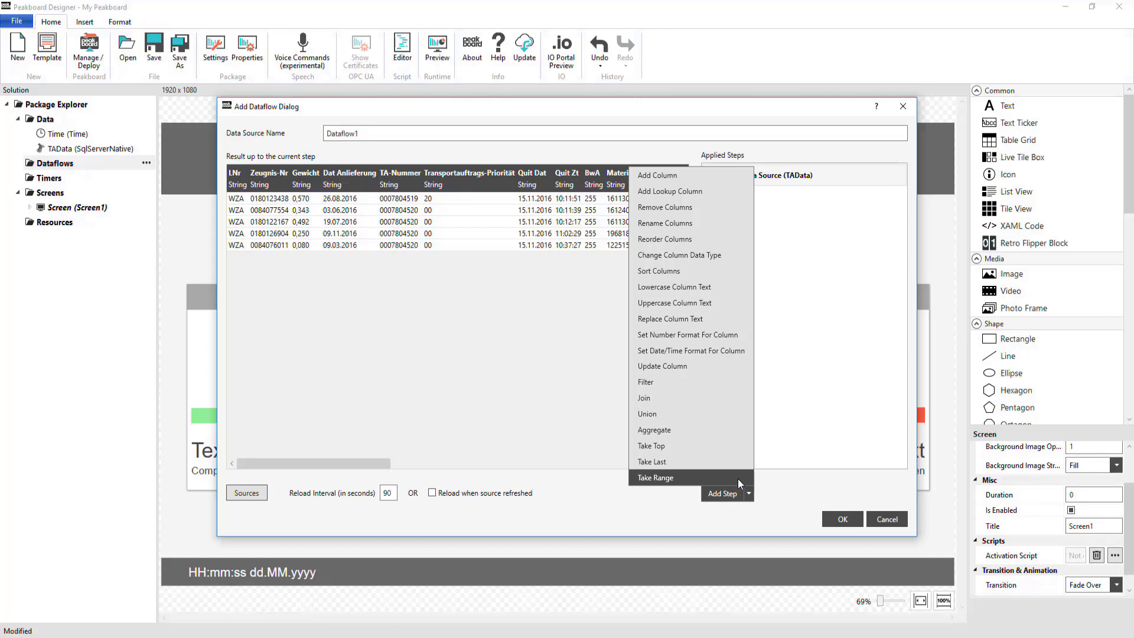
- Rename the dataflow as Dataflow_Completed_Open
click(420, 139)
key(BackSpace)
text(_Completed)
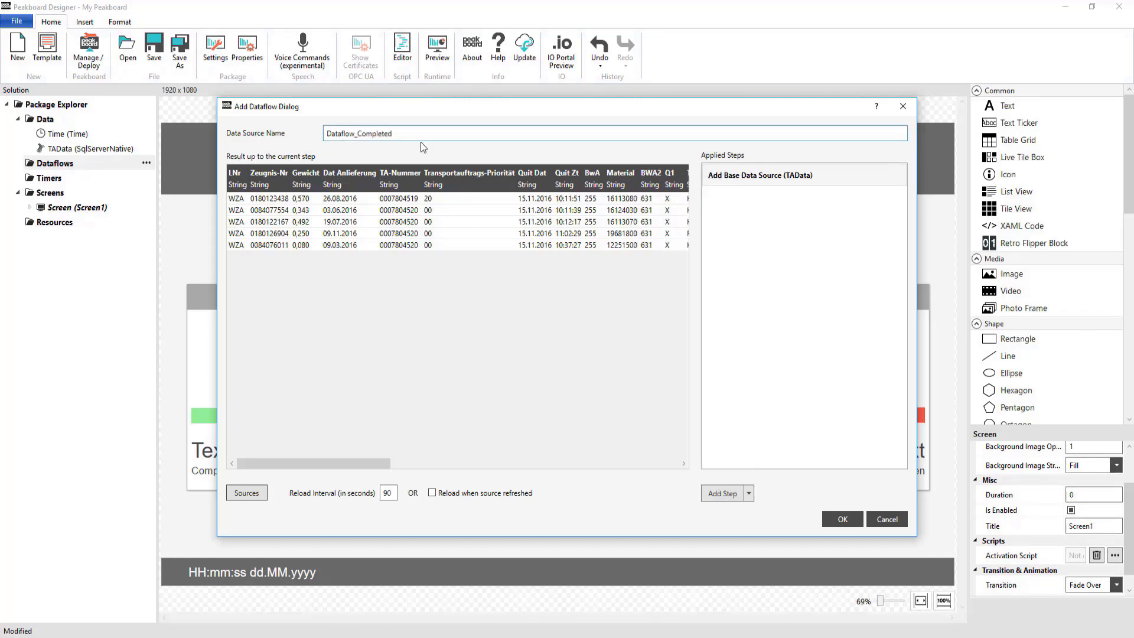
text(_Open)
- Add an Aggregate step grouped by Queue and Q1 with a Count function whose result column is named Count
click(721, 493)
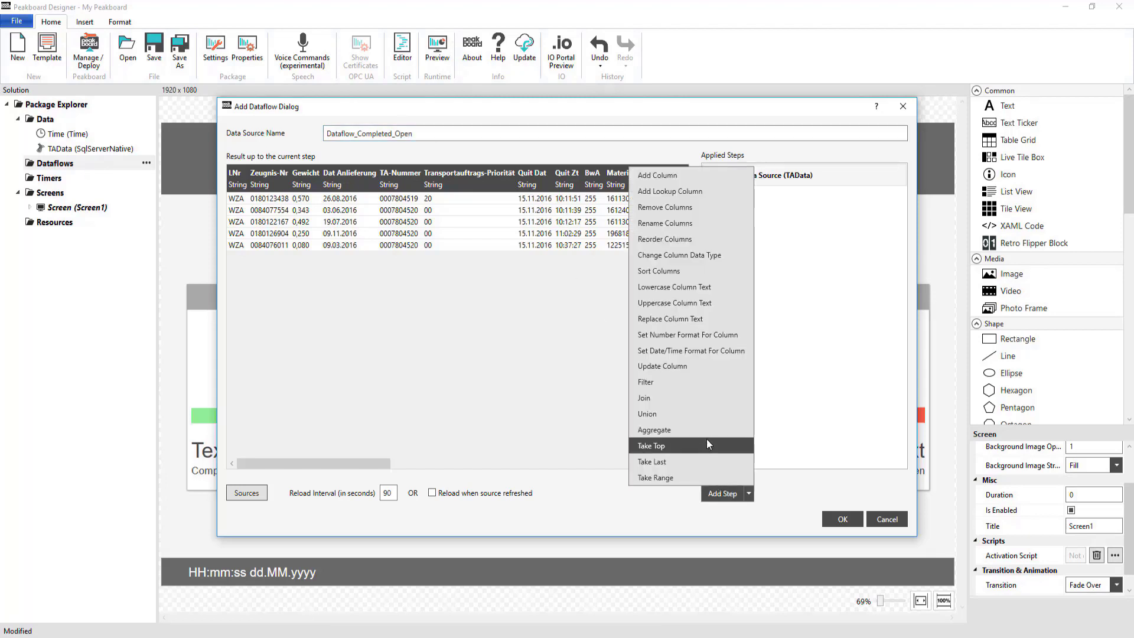
click(708, 433)
scroll(662, 263, down, 5)
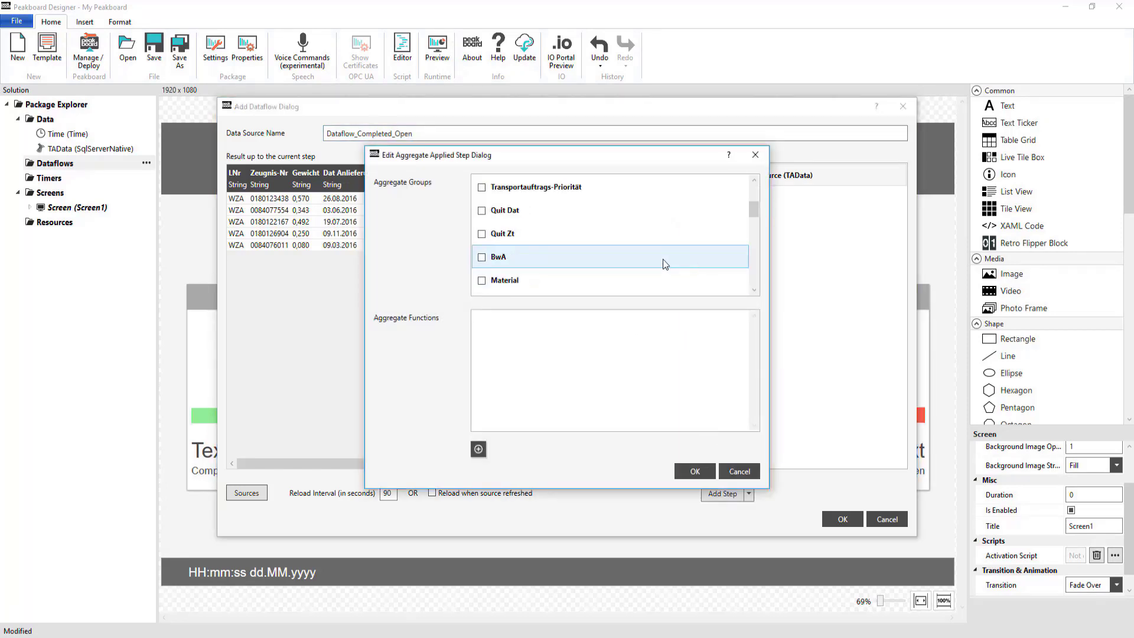
scroll(502, 278, up, 5)
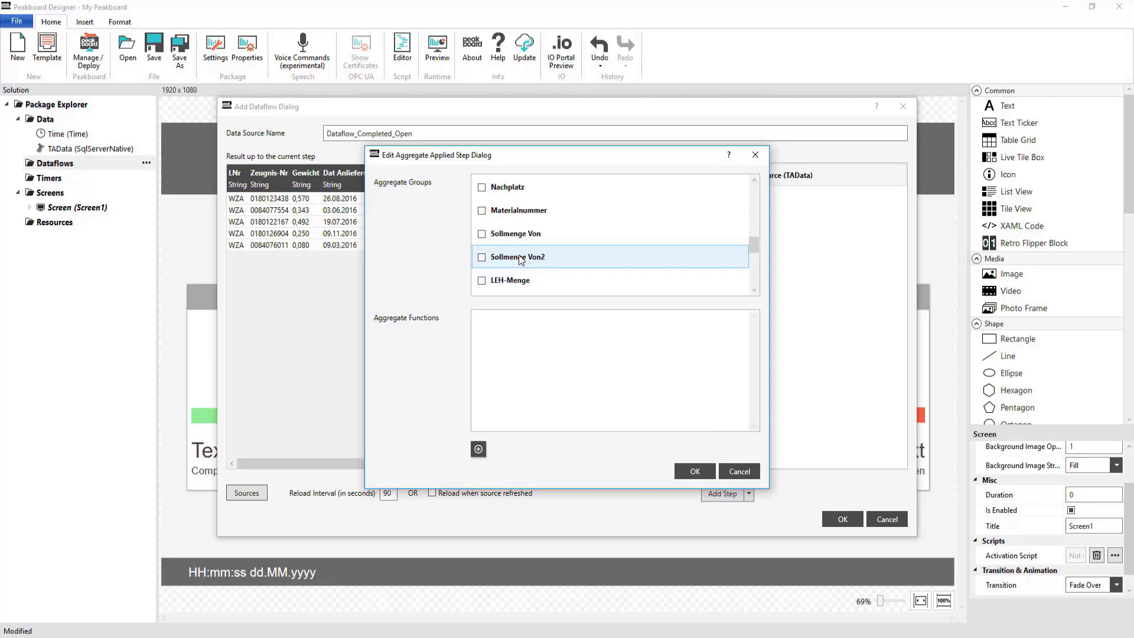
click(478, 449)
click(678, 322)
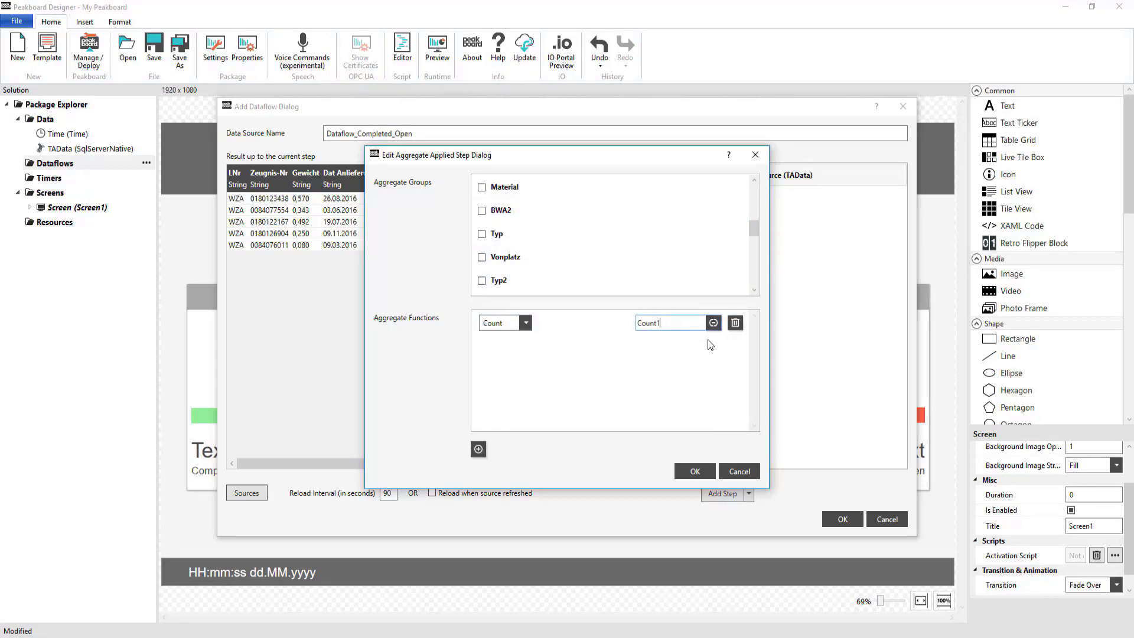
click(694, 472)
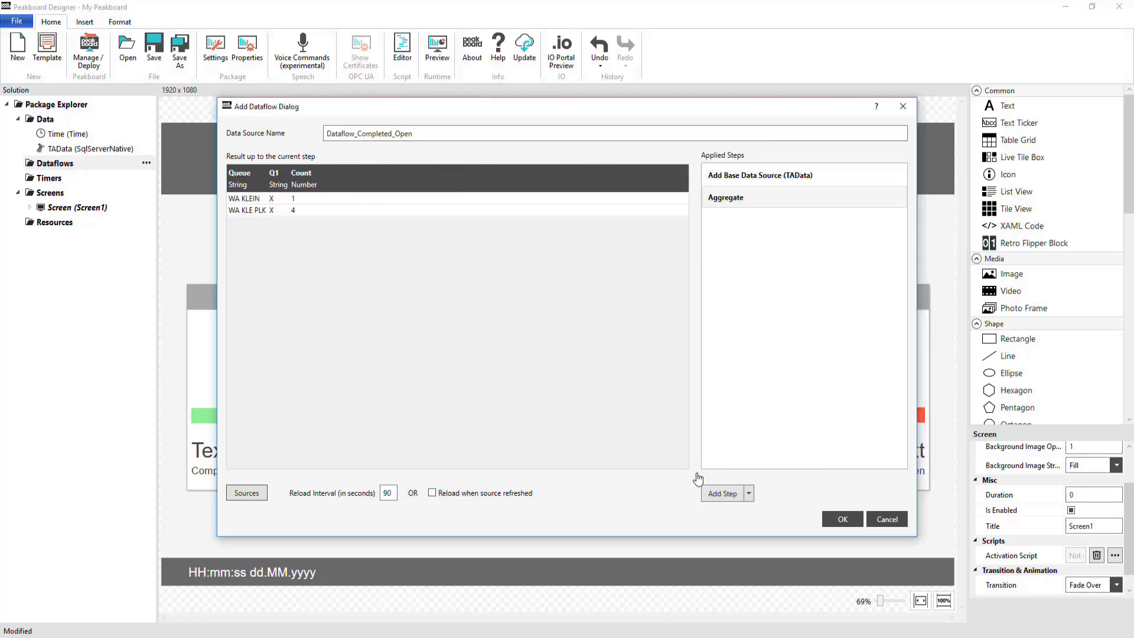
- Sort the aggregated rows by Queue in ascending order and save the Dataflow_Completed_Open dataflow
click(720, 494)
click(690, 273)
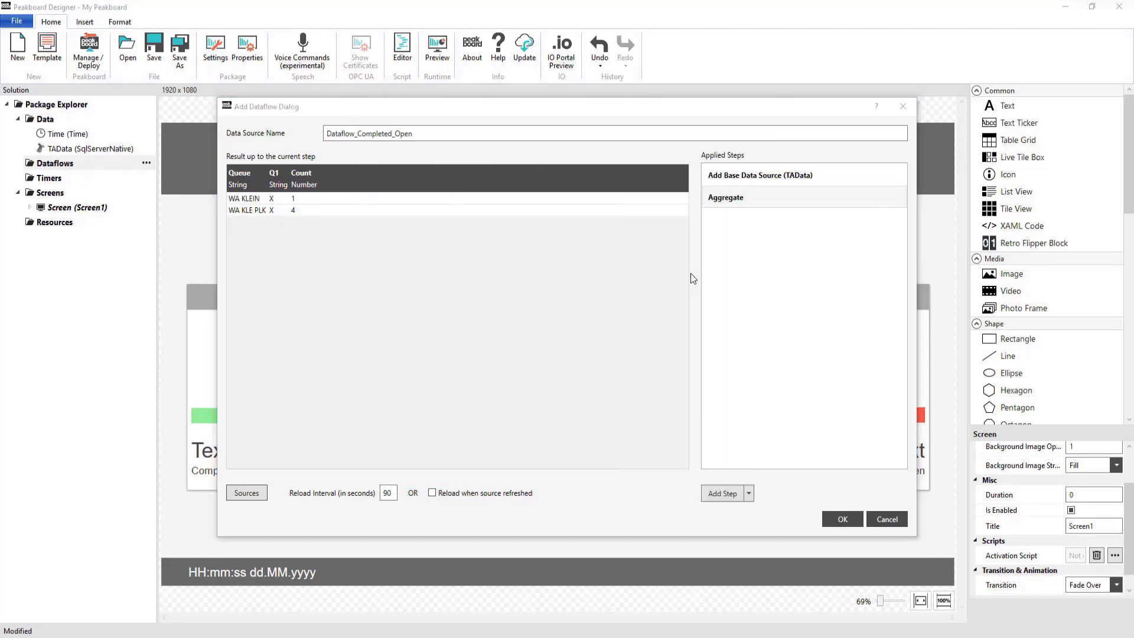
click(481, 201)
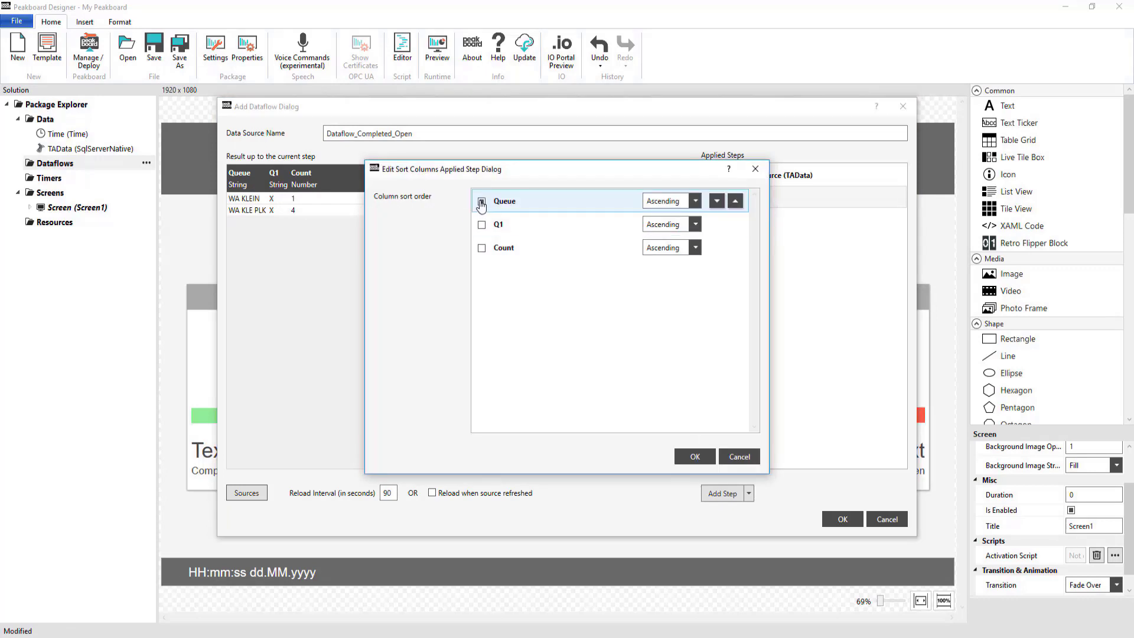
click(693, 456)
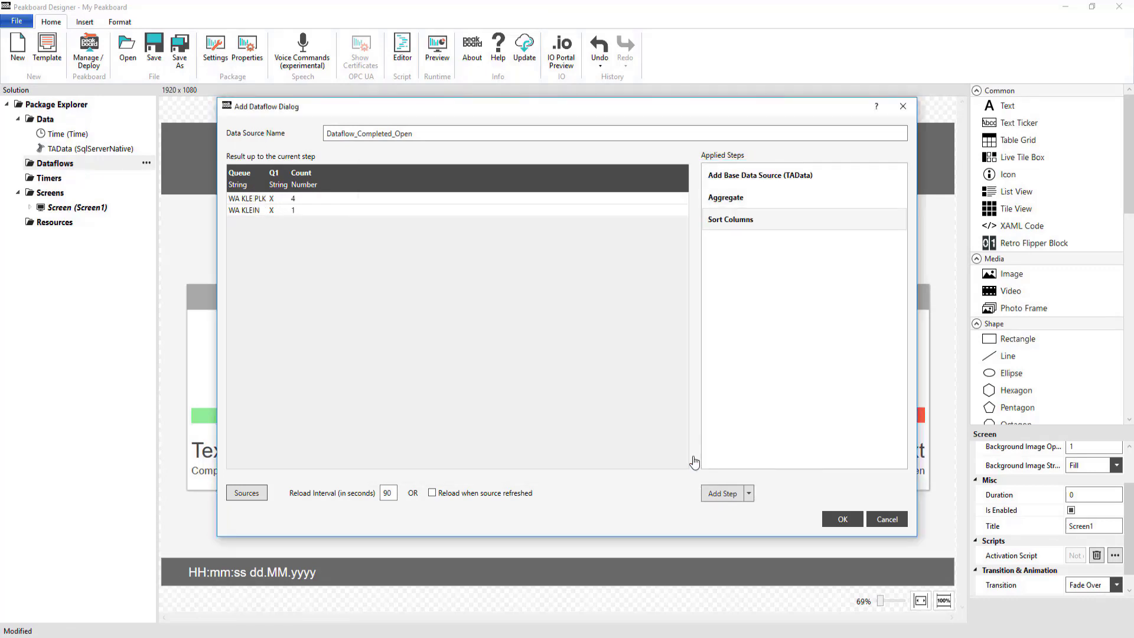
click(841, 519)
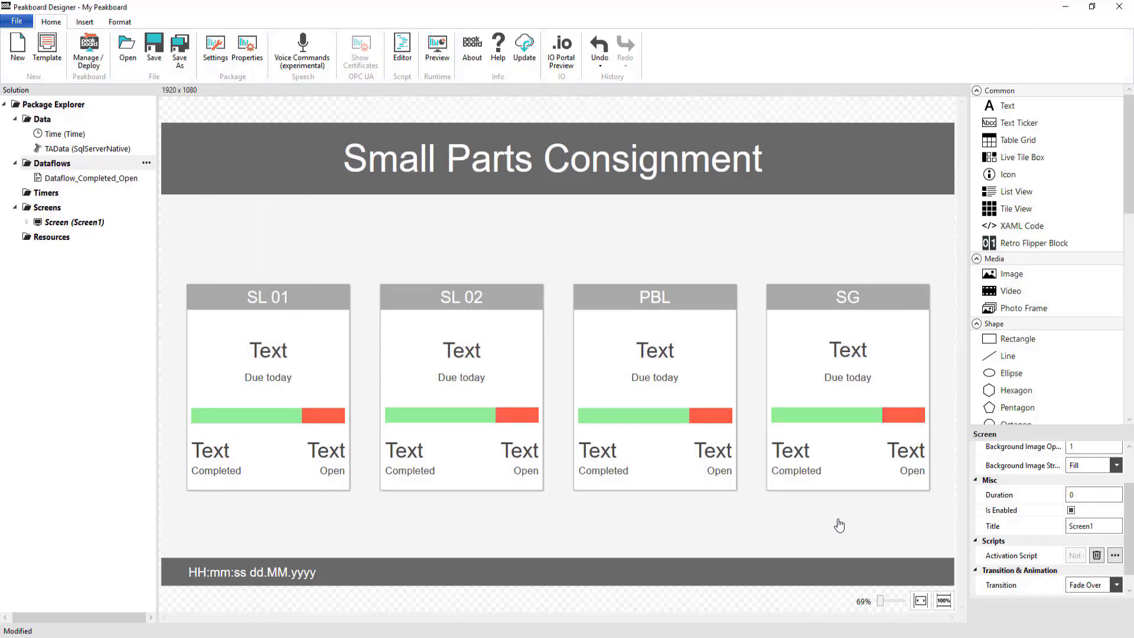
- Create a dataflow named Dataflow_Total that uses Dataflow_Completed_Open as its base data source
right_click(90, 164)
click(180, 169)
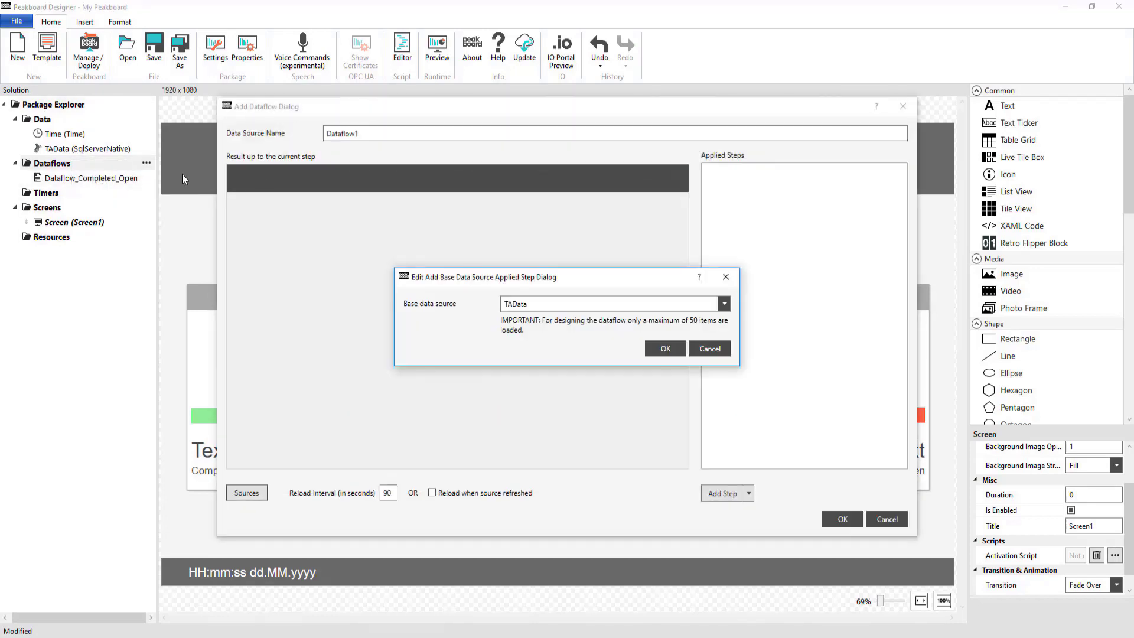
click(641, 305)
click(620, 335)
click(665, 349)
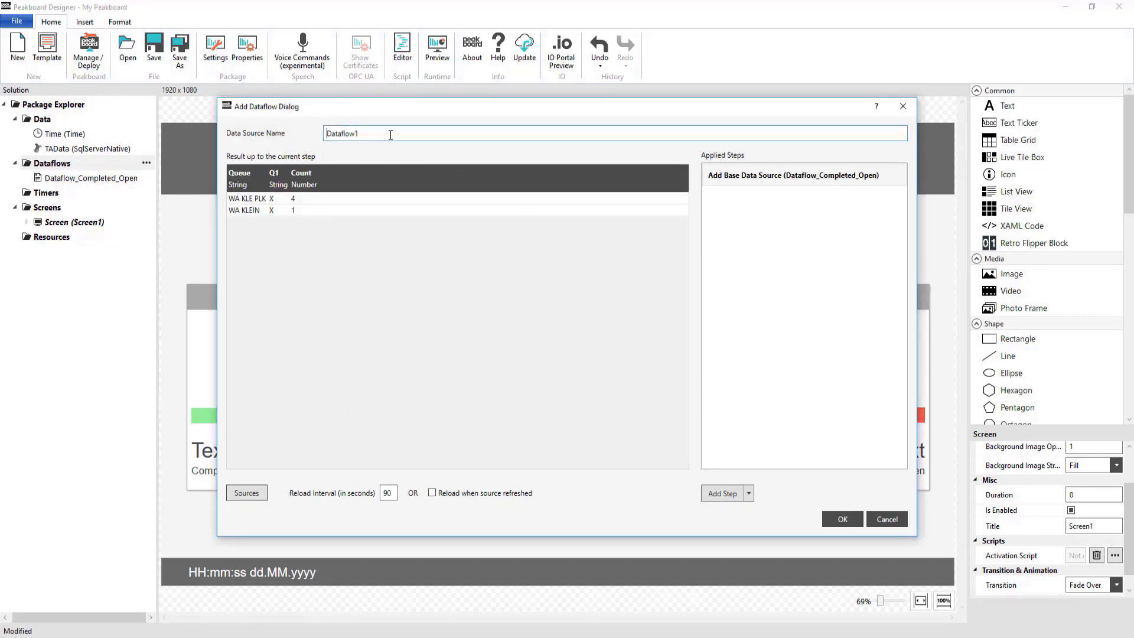
key(BackSpace)
text(_Total)
- Add an Aggregate step grouped by Queue that sums the Count column into a column named CountSumTotal
click(730, 495)
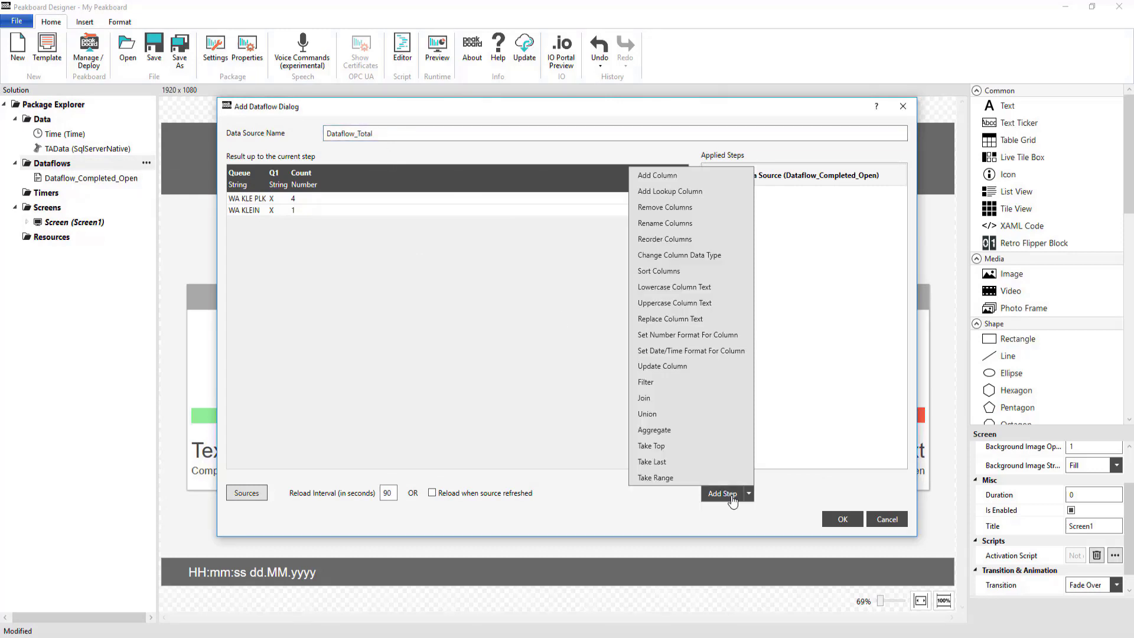
click(688, 430)
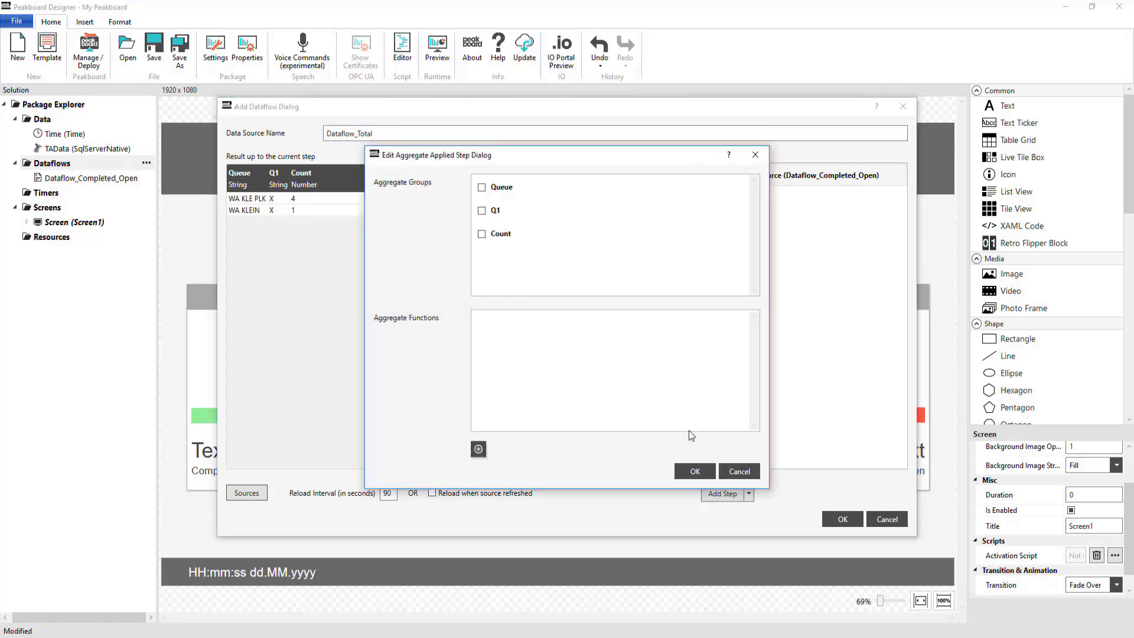
click(481, 188)
click(478, 448)
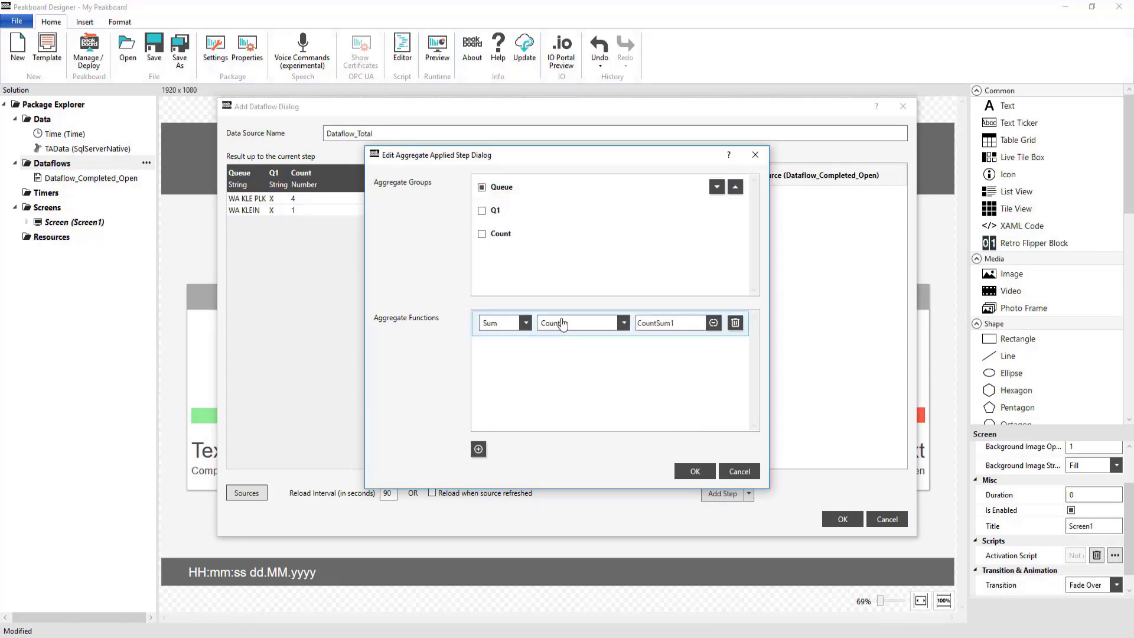
click(688, 323)
text(Total)
click(700, 474)
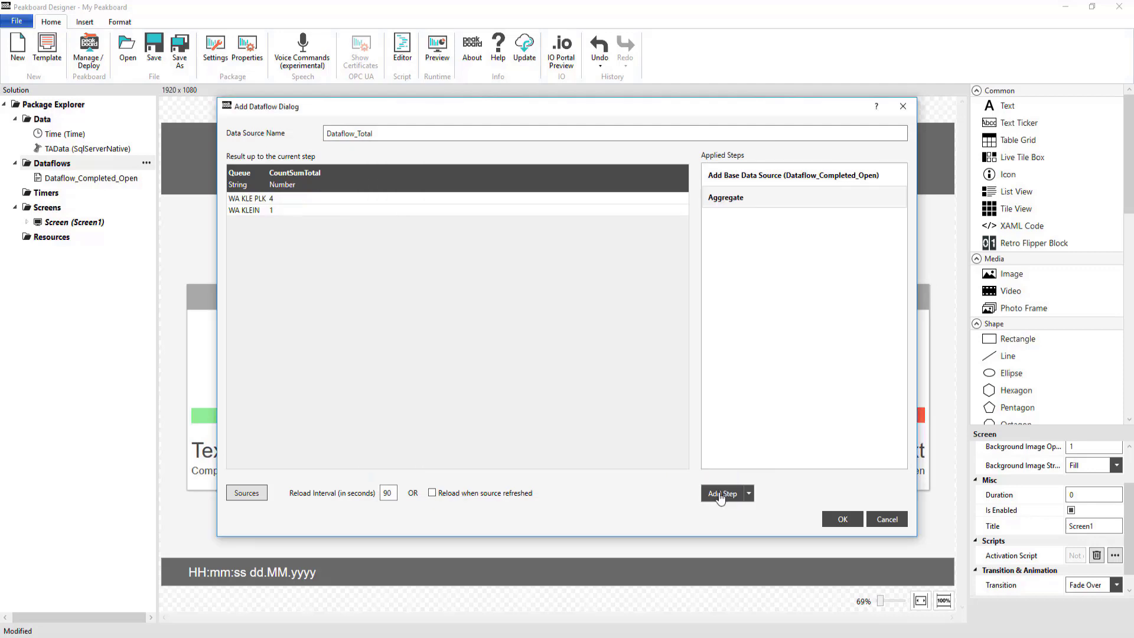
- Sort the totals by Queue in ascending order and save the Dataflow_Total dataflow
click(722, 493)
click(706, 300)
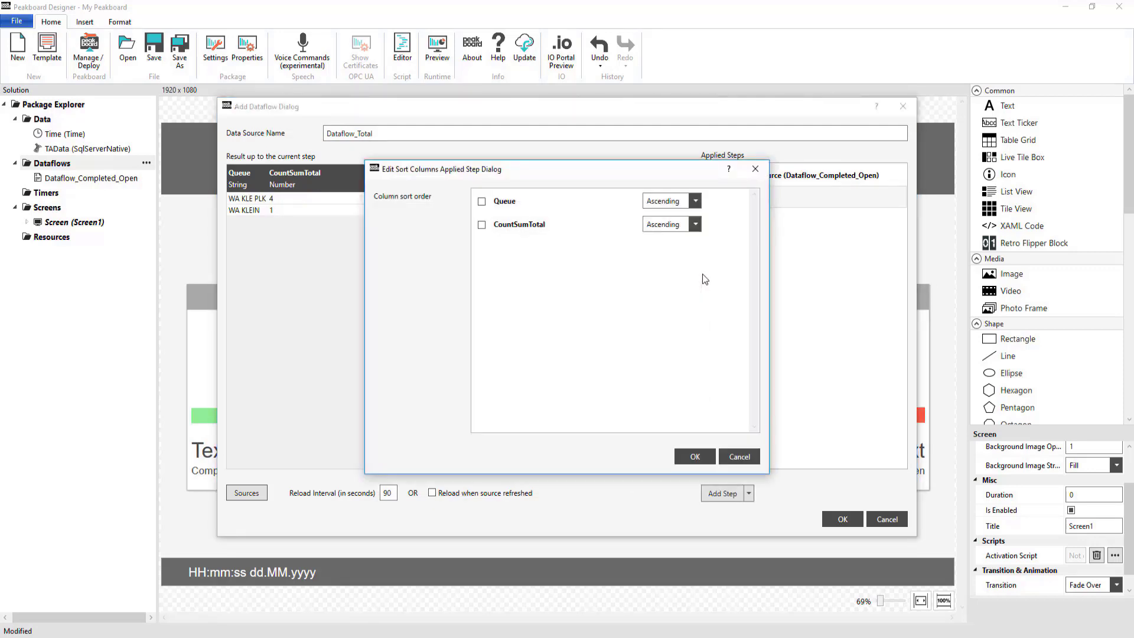
click(482, 202)
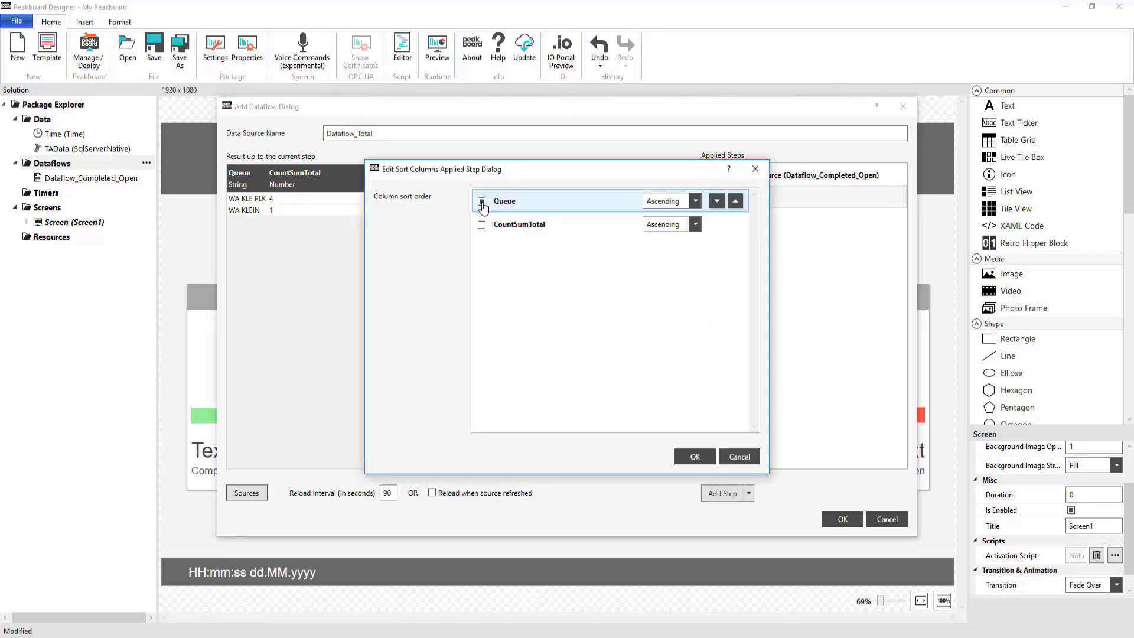
click(702, 458)
click(842, 520)
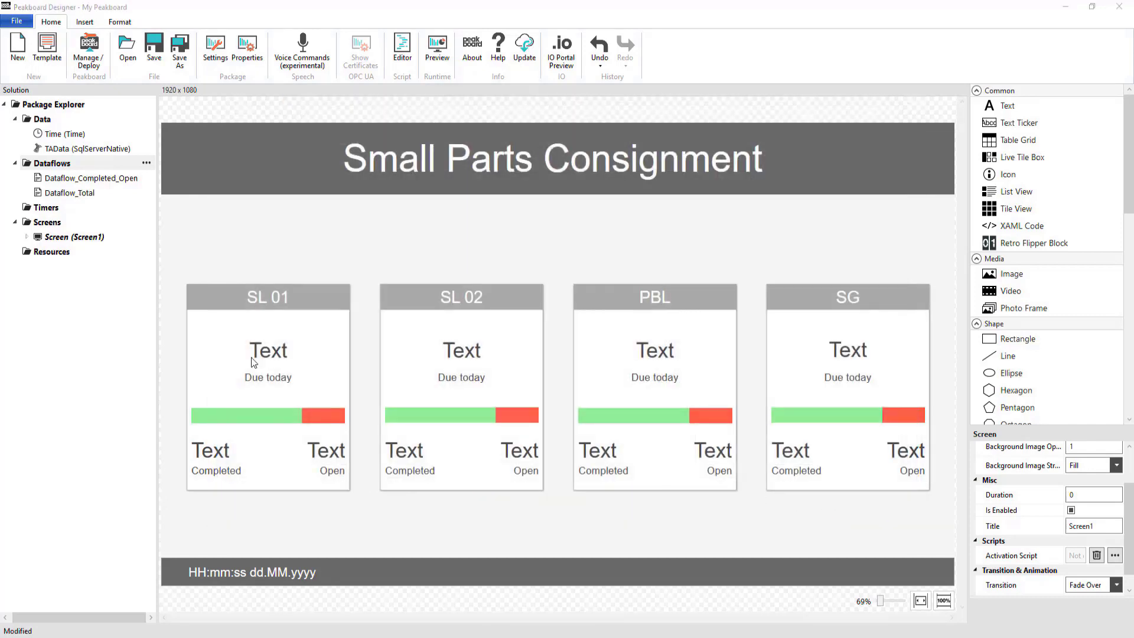
- Bind the SL 01 card's text above Due today to row 3, column CountSumTotal of the Dataflow_Total list
click(268, 350)
click(1114, 546)
text(1)
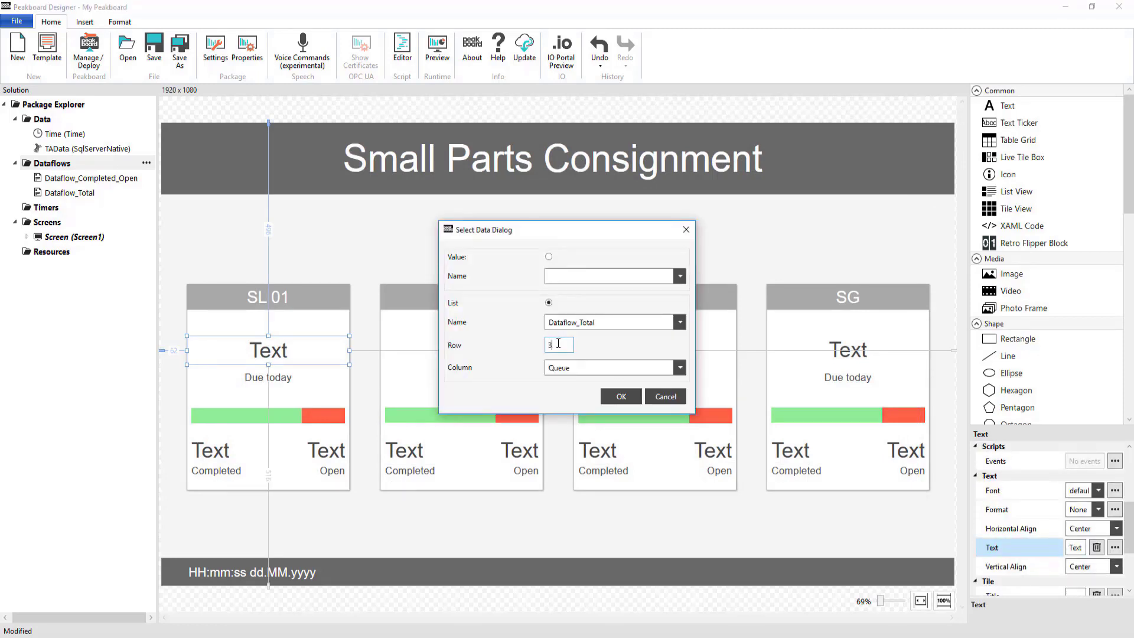
click(679, 368)
click(614, 397)
click(621, 396)
- Bind the SL 01 linear gauge's Maximum to the CountSumTotal column of the Dataflow_Total list
click(284, 416)
scroll(1028, 530, up, 3)
click(1112, 514)
click(678, 322)
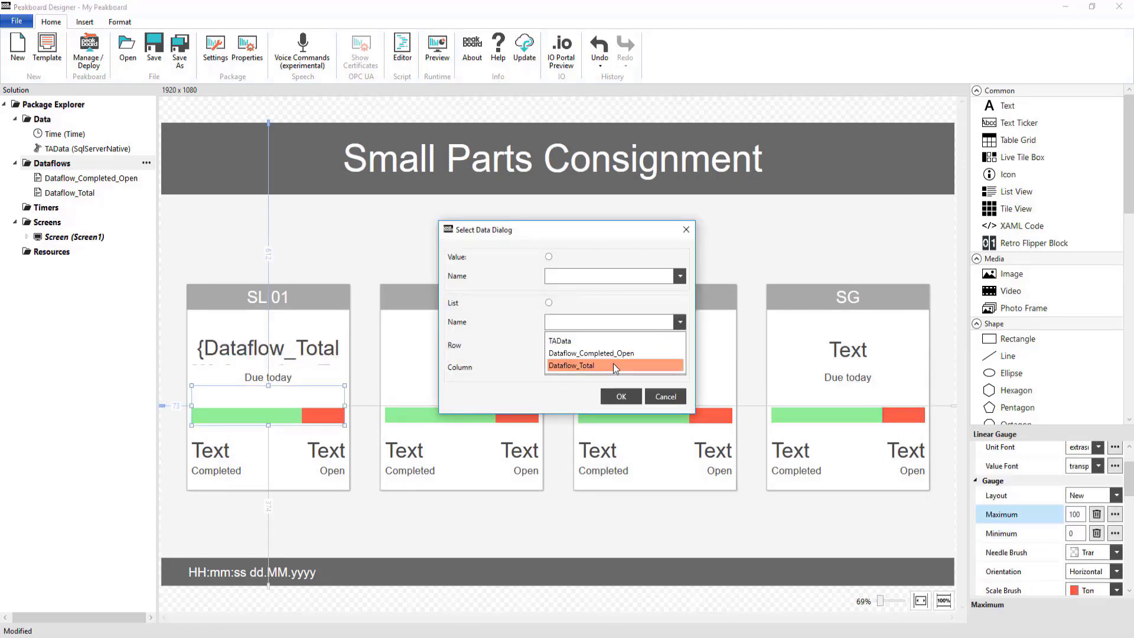
click(614, 364)
click(561, 345)
click(582, 368)
click(586, 398)
click(620, 396)
- Bind the SL 01 linear gauge's Value to the completed count in the Dataflow_Completed_Open list
scroll(1112, 546, down, 3)
click(1112, 552)
click(680, 322)
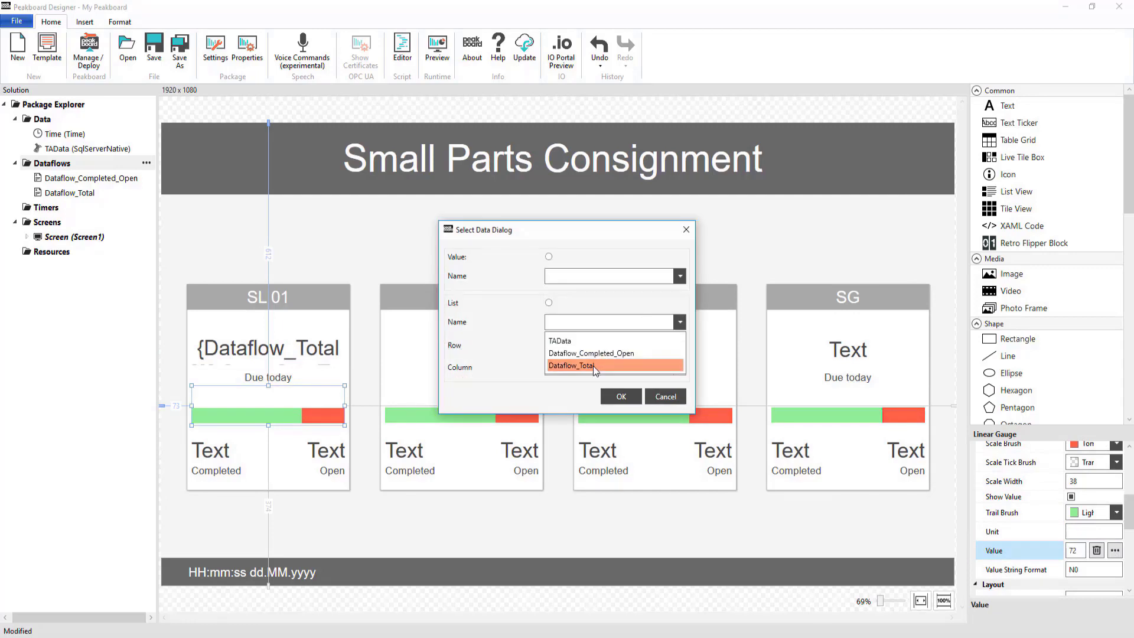
click(590, 349)
click(562, 344)
text(0)
click(598, 369)
click(586, 412)
click(620, 397)
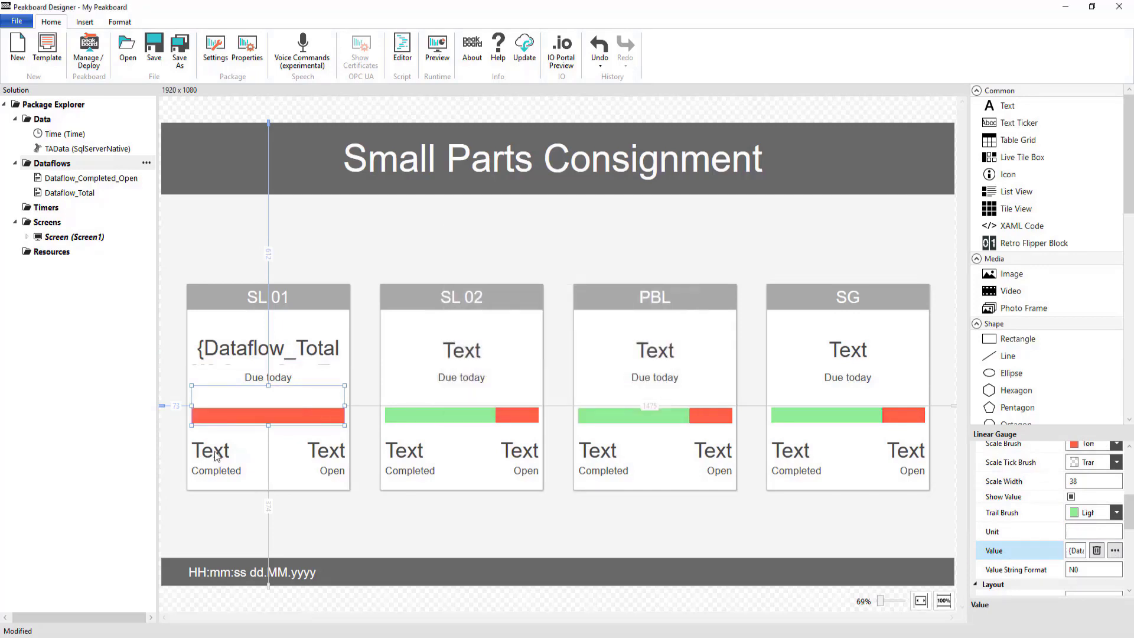
- Bind the text above Completed on the SL 01 card to the Dataflow_Completed_Open list
click(217, 451)
click(1115, 530)
click(678, 322)
click(614, 353)
click(621, 396)
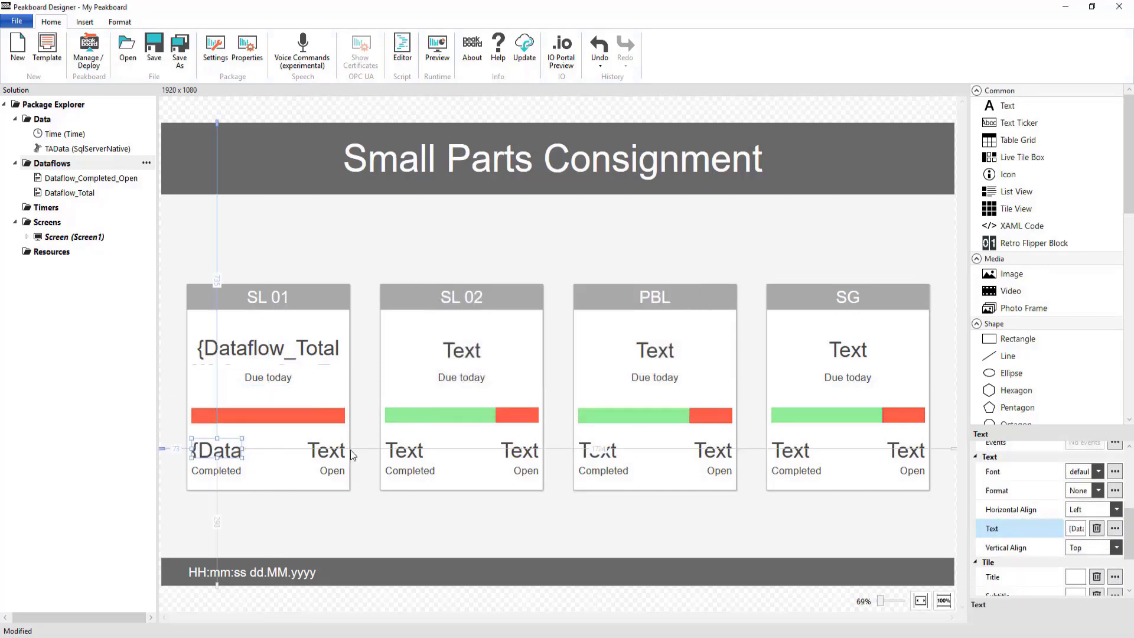
- Bind the text above Open on the SL 01 card to row 7 of the Dataflow_Completed_Open list
click(326, 451)
click(1114, 528)
click(678, 323)
click(590, 353)
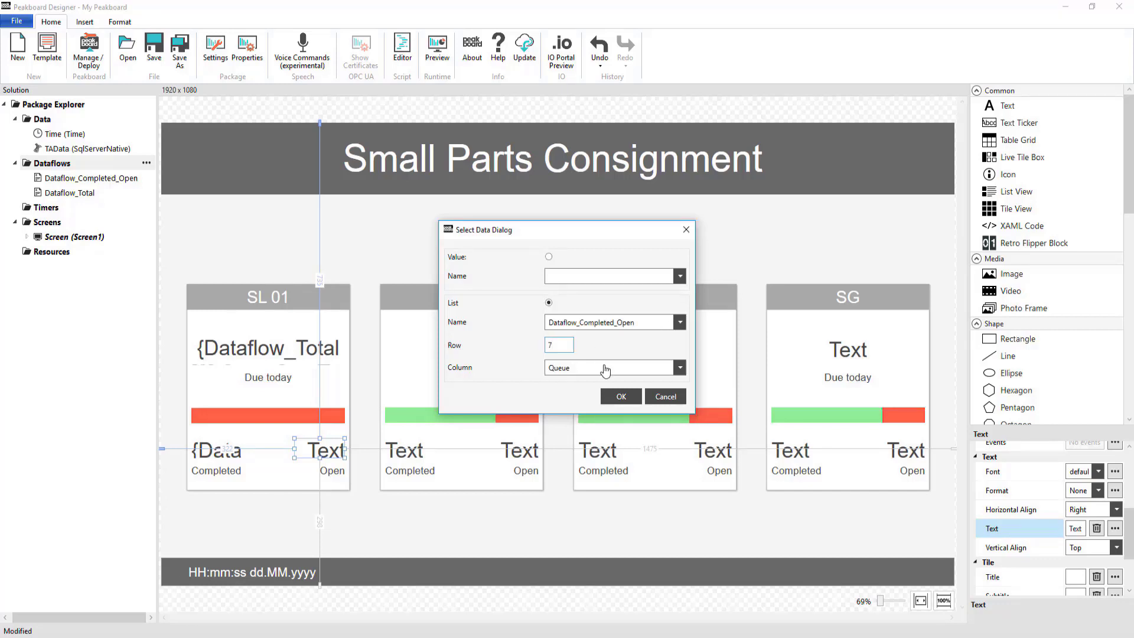
click(621, 396)
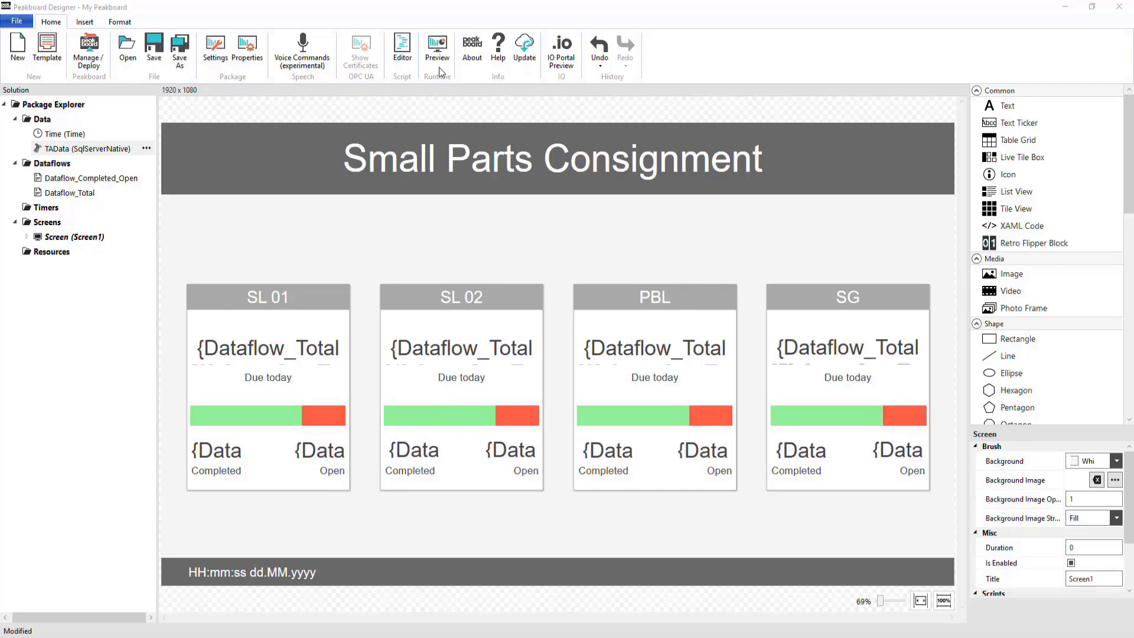
- Start a preview of the Small Parts Consignment dashboard
click(428, 51)
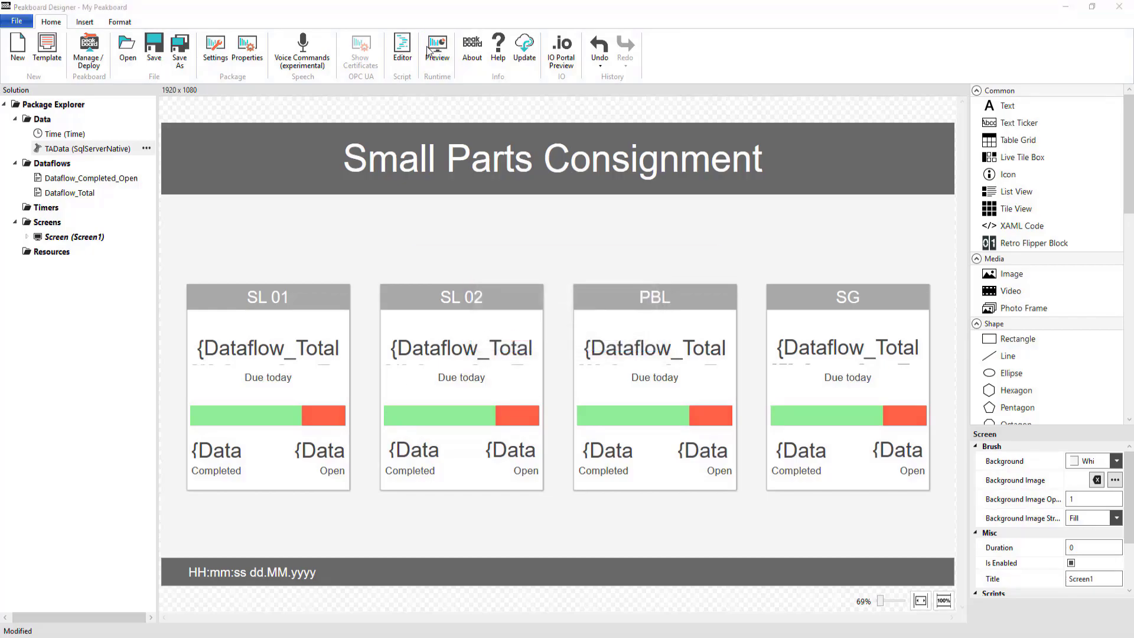